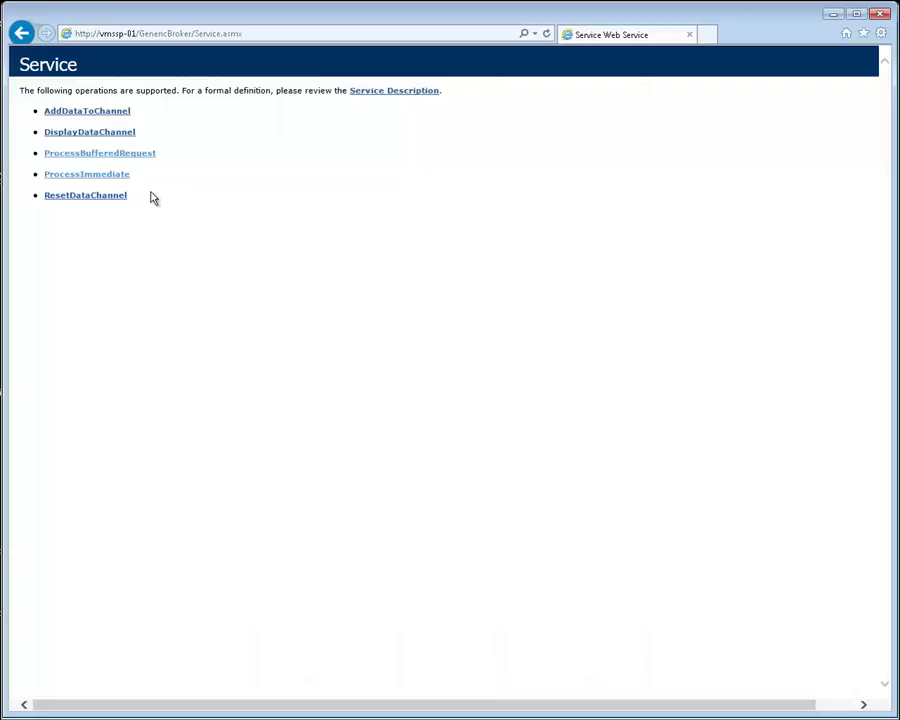
- Open the ProcessImmediate operation of the web service and examine its sample HTTP GET and HTTP POST requests
{"action": "left_click", "coordinate": [120, 175]}
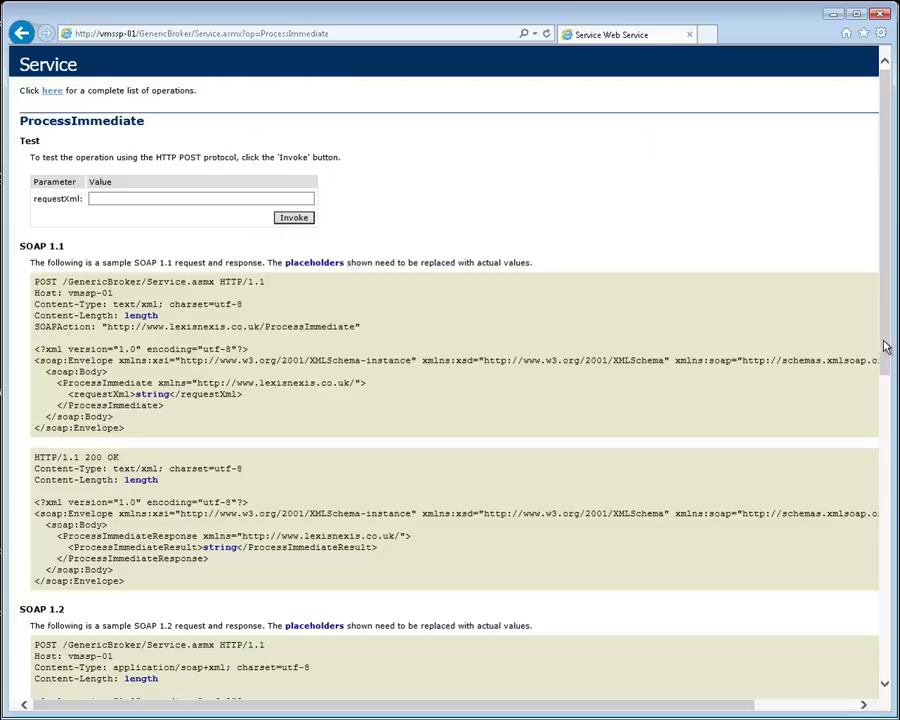
{"action": "left_click_drag", "start_coordinate": [884, 346], "coordinate": [885, 683]}
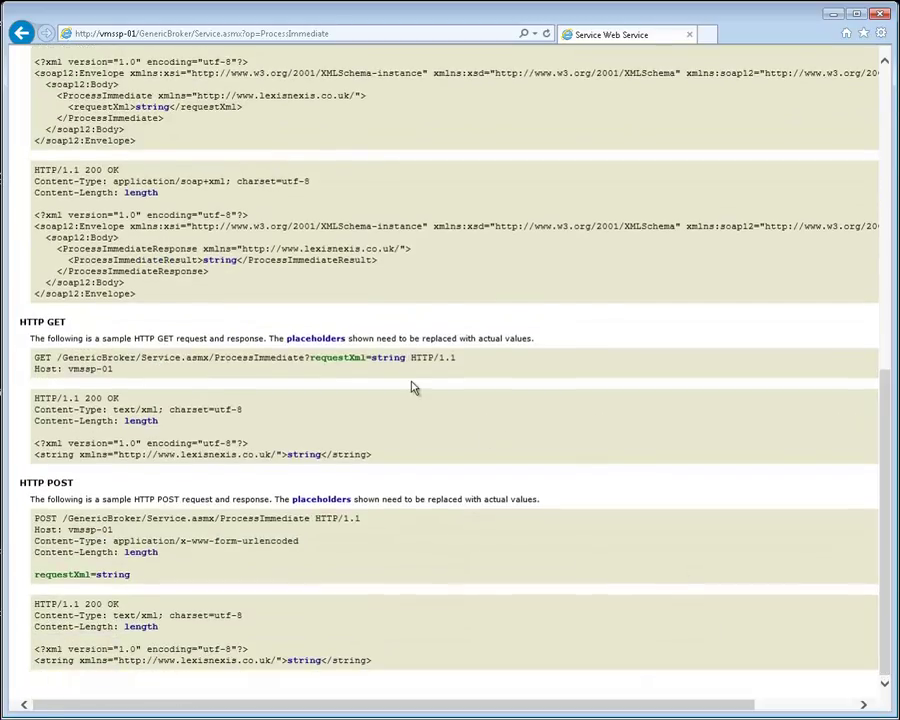
{"action": "left_click_drag", "start_coordinate": [406, 357], "coordinate": [88, 366]}
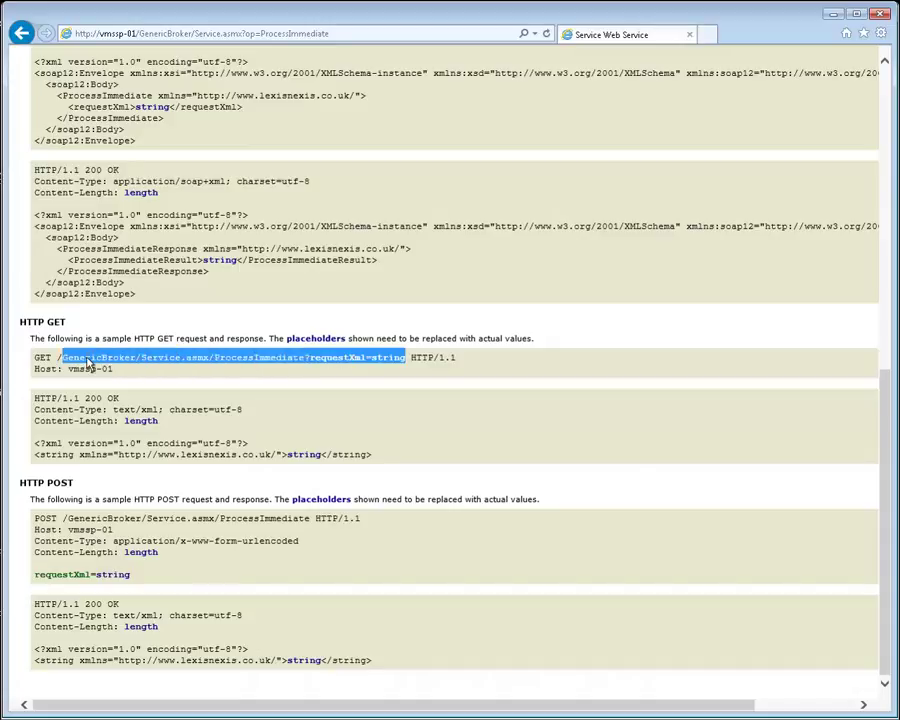
{"action": "left_click", "coordinate": [133, 578]}
{"action": "left_click_drag", "start_coordinate": [133, 578], "coordinate": [37, 521]}
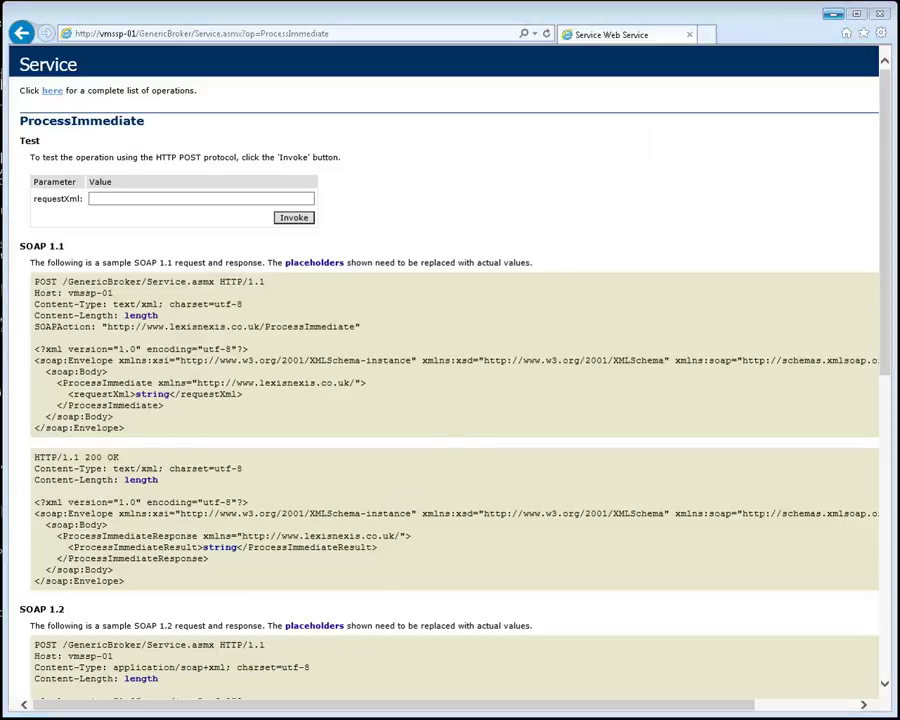
- Switch to Notepad and compare the base of the prepared ProcessImmediate request URL with the service's sample HTTP GET request
{"action": "key", "text": "alt+Tab"}
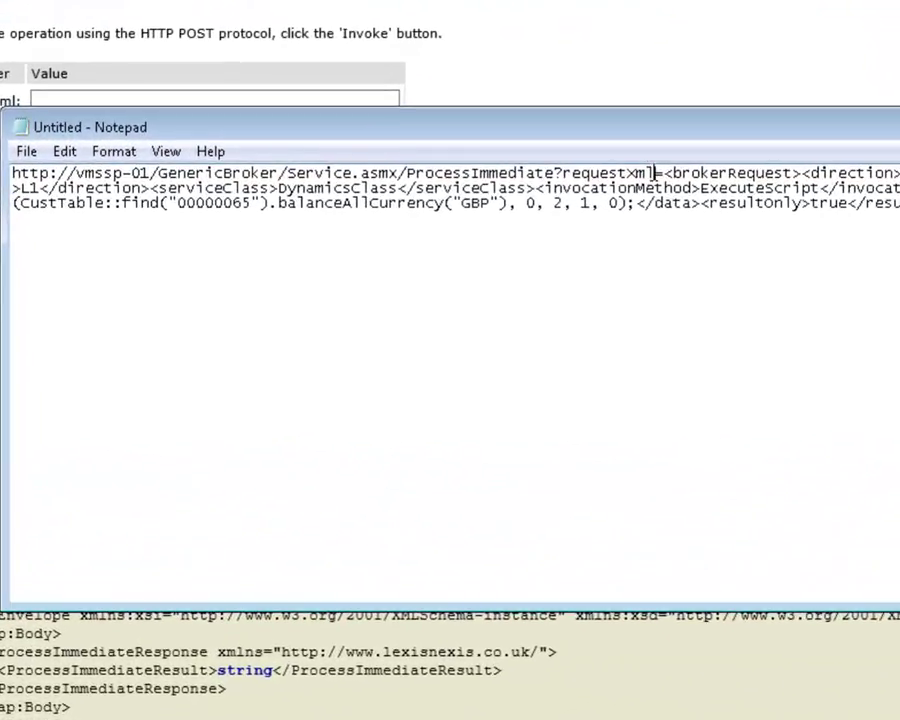
{"action": "left_click_drag", "start_coordinate": [652, 173], "coordinate": [18, 168]}
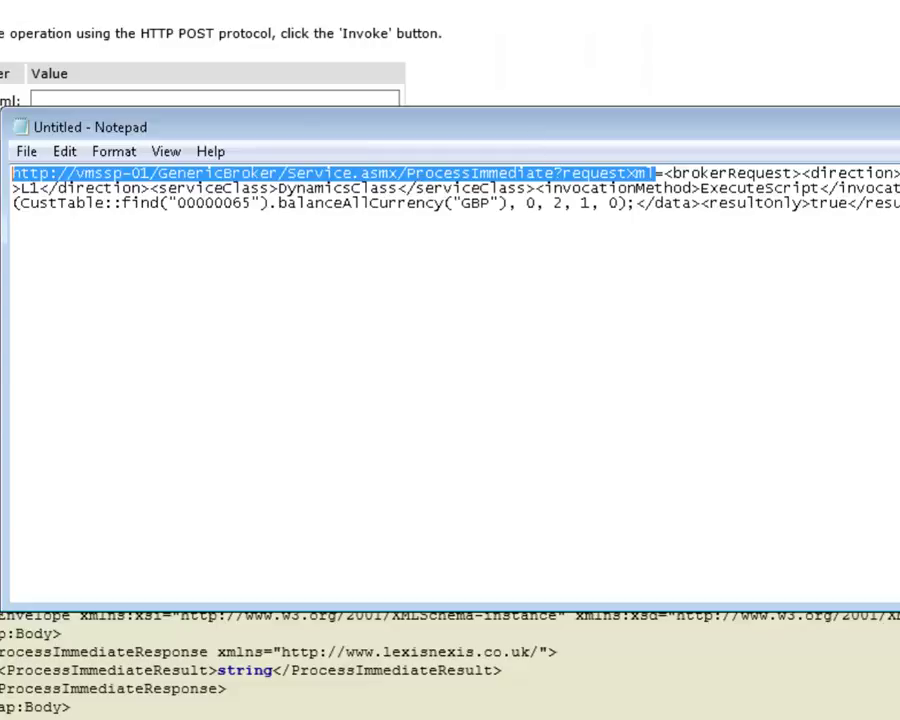
{"action": "left_click_drag", "start_coordinate": [883, 363], "coordinate": [883, 560]}
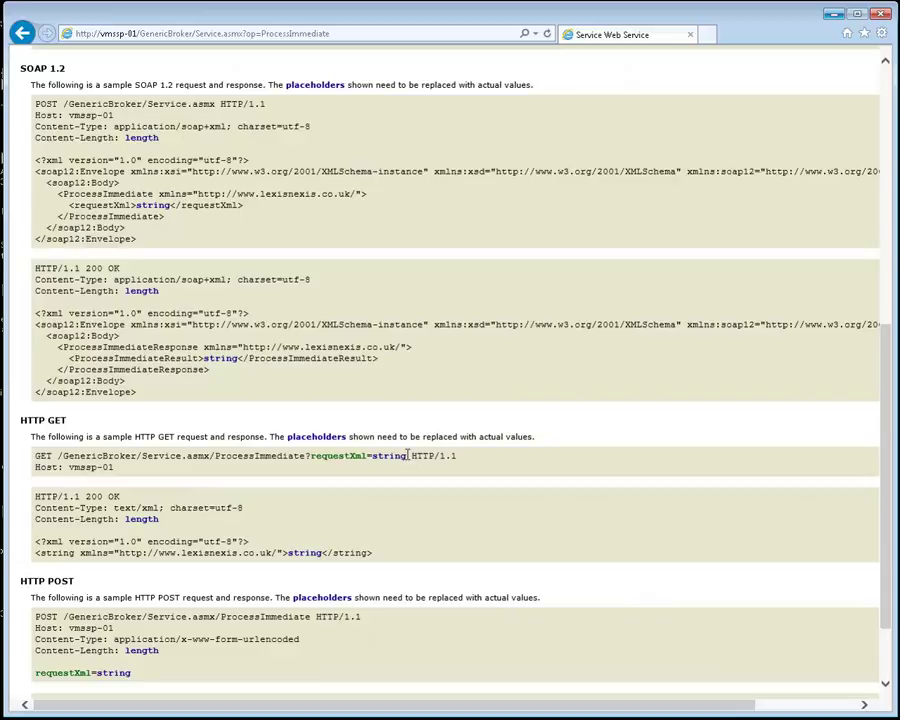
{"action": "left_click_drag", "start_coordinate": [407, 455], "coordinate": [31, 405]}
{"action": "double_click", "coordinate": [56, 421]}
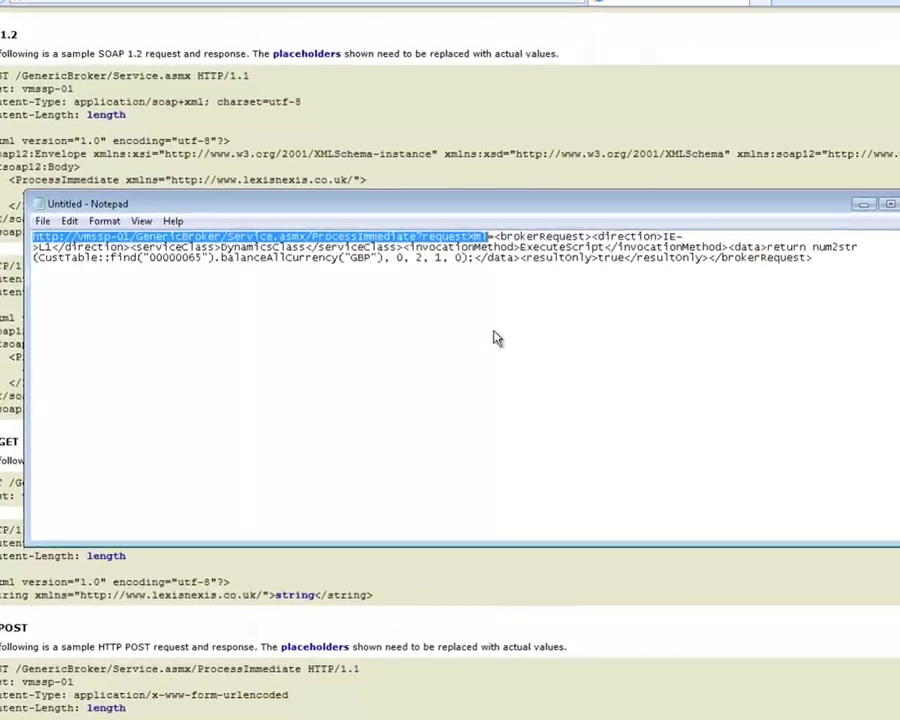
- Examine the brokerRequest XML in the Notepad URL, including its direction, serviceClass, invocationMethod and data elements
{"action": "left_click_drag", "start_coordinate": [503, 233], "coordinate": [855, 258]}
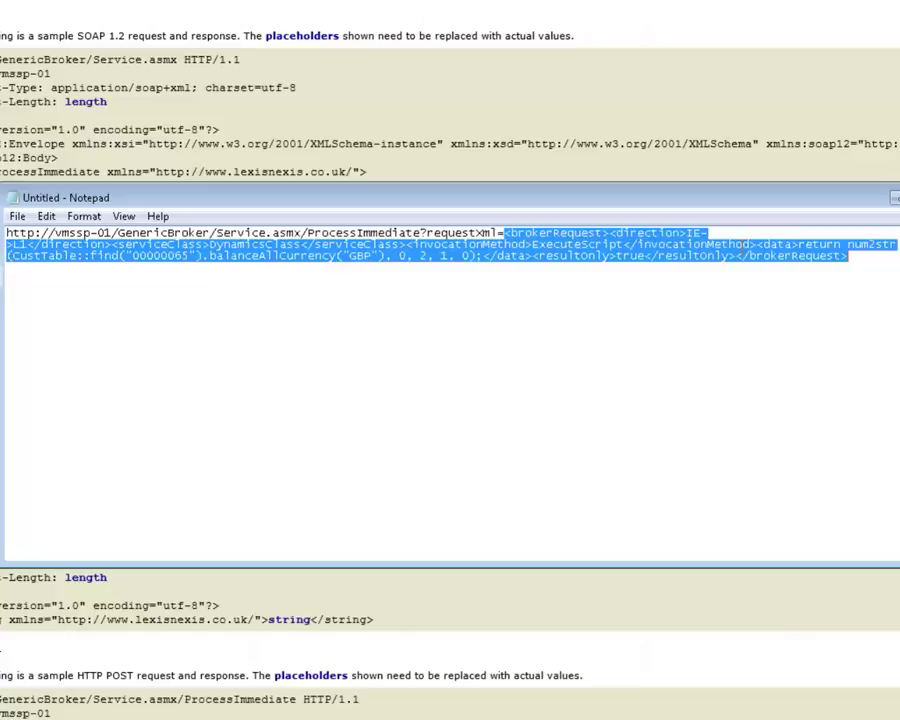
{"action": "left_click", "coordinate": [693, 244]}
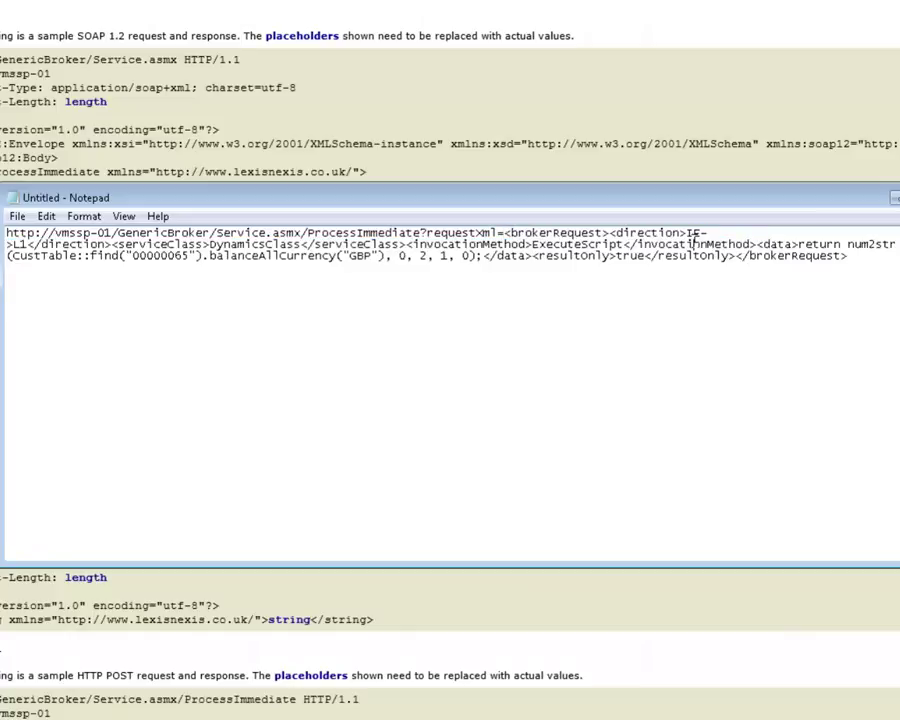
{"action": "left_click_drag", "start_coordinate": [617, 233], "coordinate": [682, 233]}
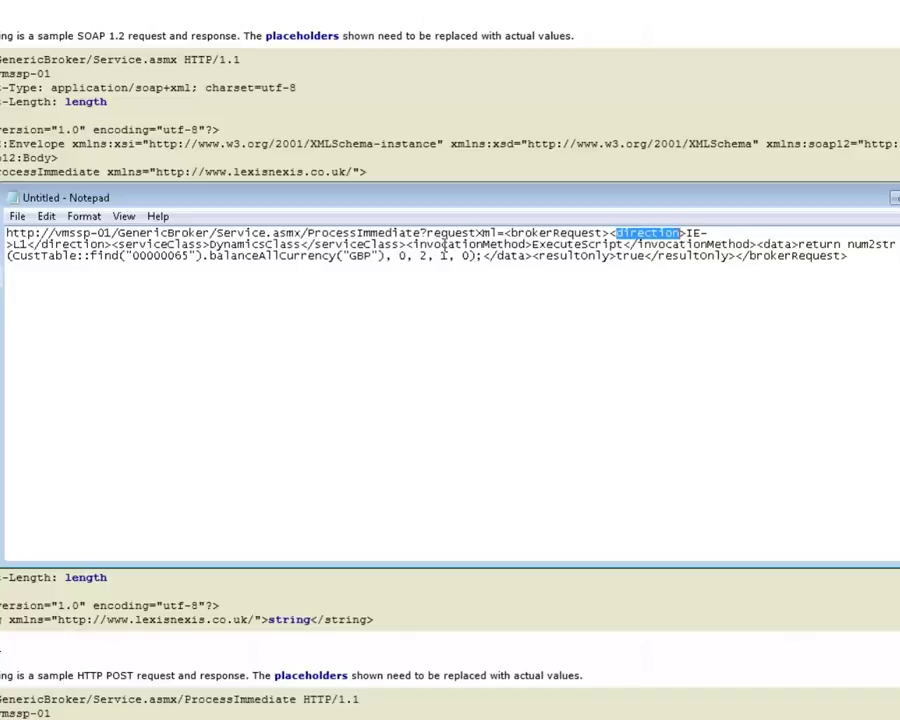
{"action": "left_click_drag", "start_coordinate": [118, 244], "coordinate": [203, 244]}
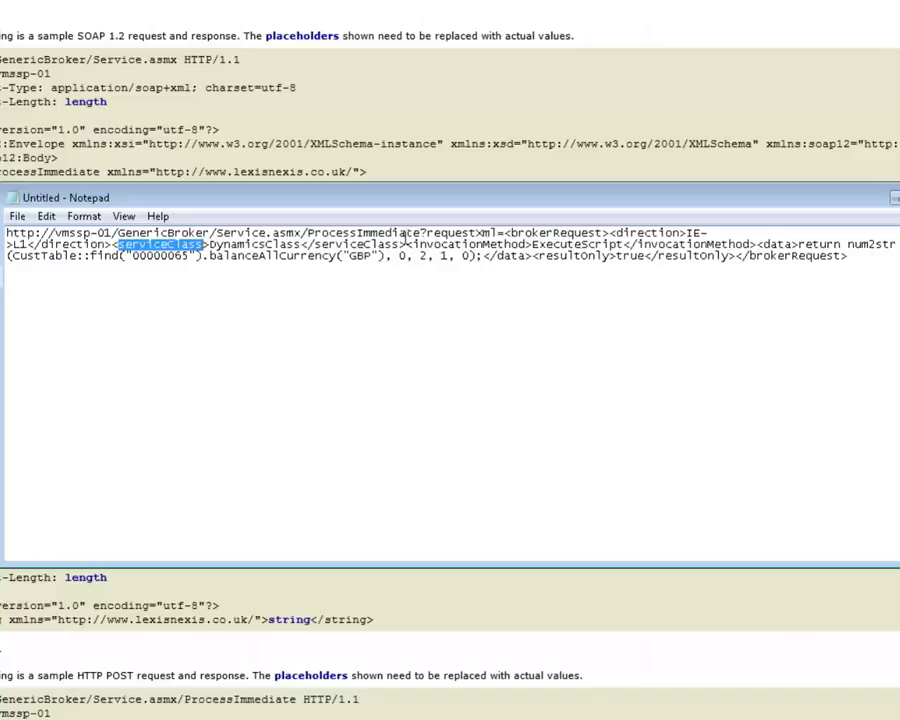
{"action": "left_click_drag", "start_coordinate": [412, 244], "coordinate": [528, 245]}
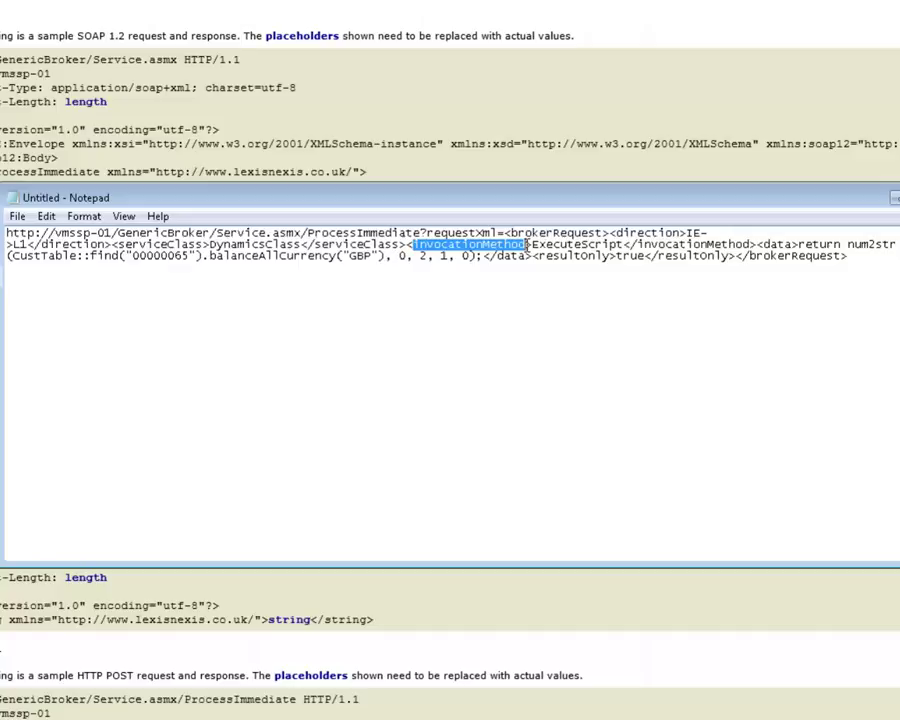
{"action": "left_click", "coordinate": [758, 244]}
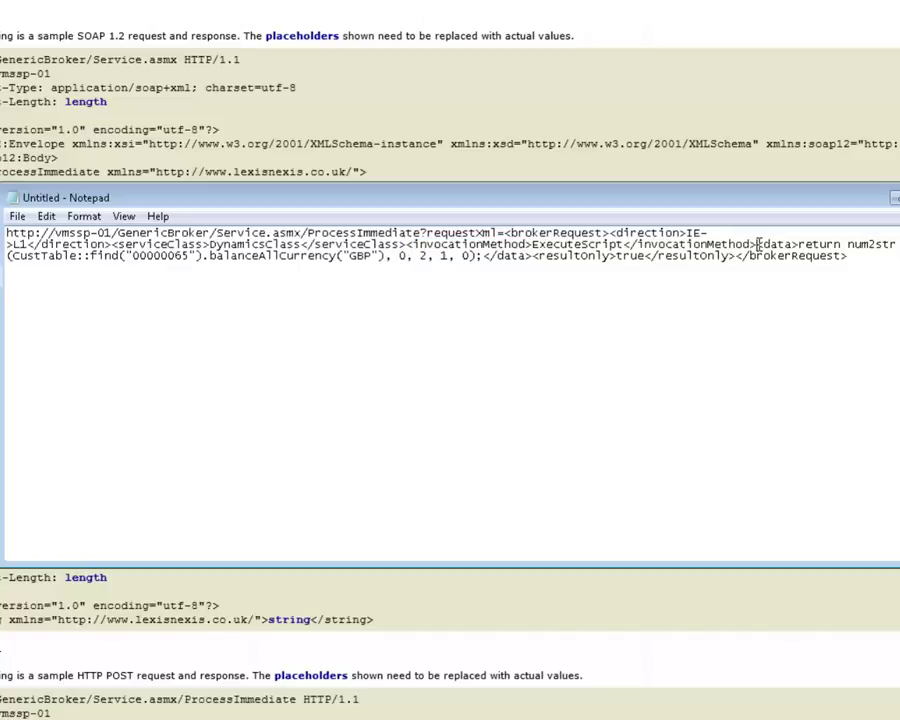
{"action": "left_click_drag", "start_coordinate": [758, 244], "coordinate": [531, 262]}
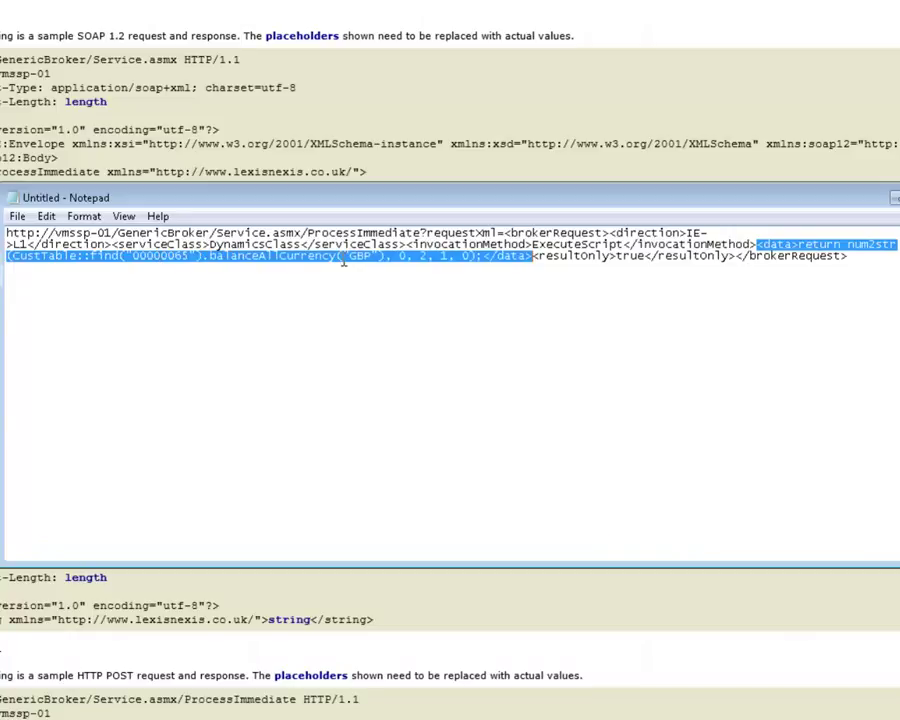
- Copy the complete ProcessImmediate request URL from Notepad, load it in a new browser tab and highlight the returned value
{"action": "left_click", "coordinate": [855, 257]}
{"action": "left_click_drag", "start_coordinate": [855, 257], "coordinate": [5, 232]}
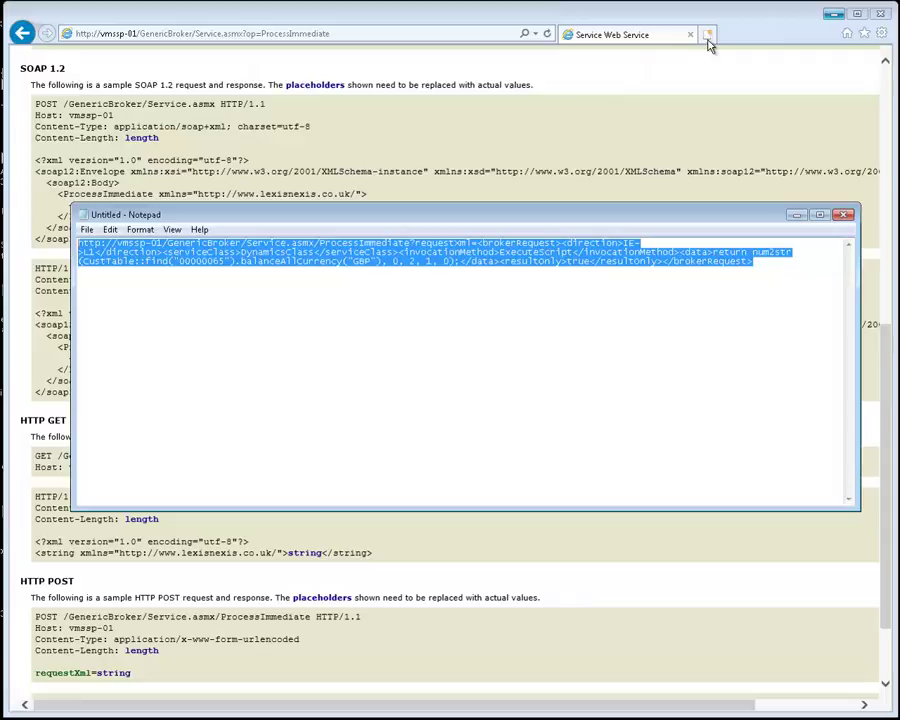
{"action": "left_click", "coordinate": [708, 36]}
{"action": "left_click", "coordinate": [708, 36]}
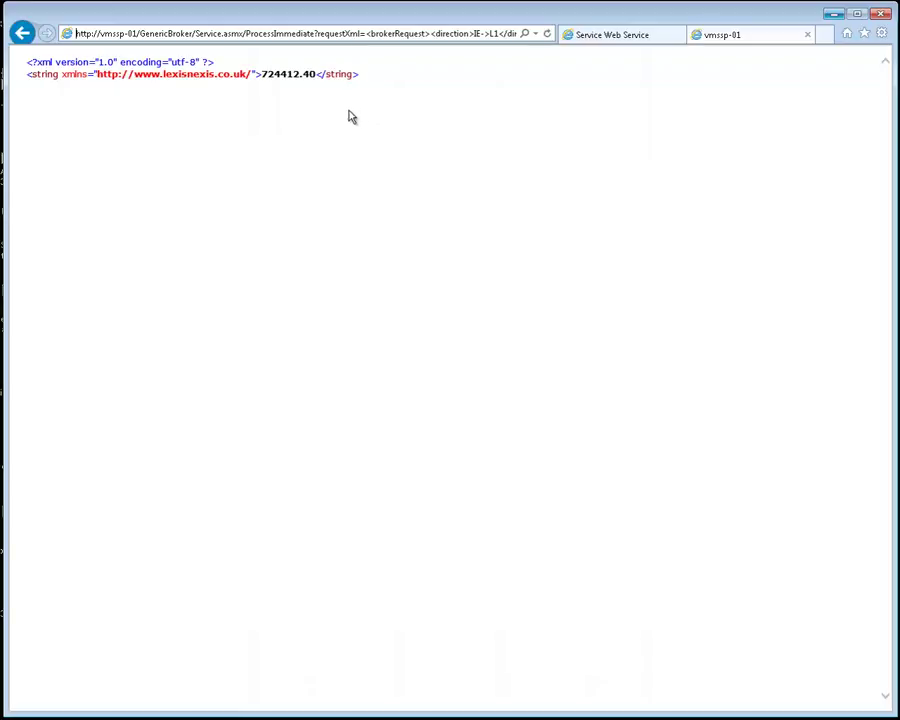
{"action": "double_click", "coordinate": [282, 73]}
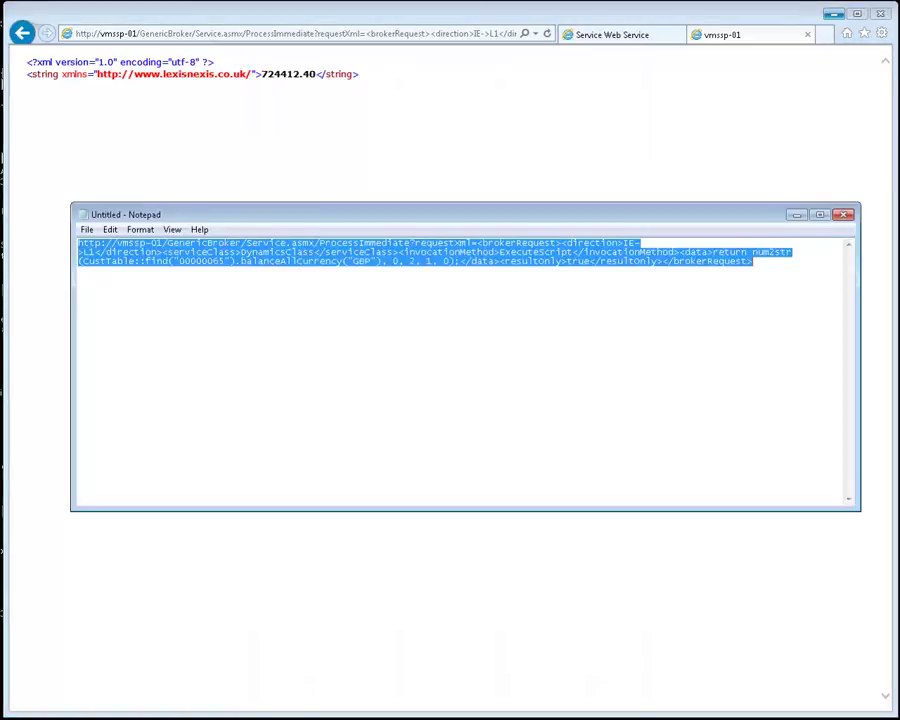
- Back in Notepad, examine the num2str return script inside the data element, including its CustTable::find and balanceAllCurrency calls
{"action": "left_click", "coordinate": [710, 208]}
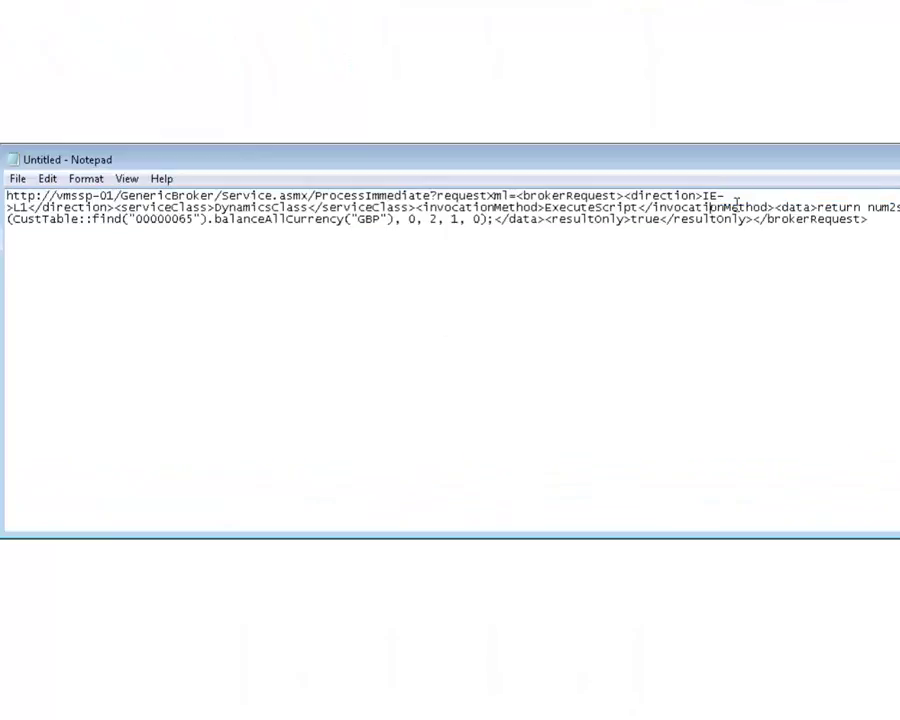
{"action": "left_click", "coordinate": [818, 207]}
{"action": "key", "text": "shift+Right"}
{"action": "key", "text": "shift+Right"}
{"action": "key", "text": "shift+Right"}
{"action": "key", "text": "shift+Right"}
{"action": "key", "text": "shift+Right"}
{"action": "key", "text": "shift+Right"}
{"action": "key", "text": "shift+Right"}
{"action": "key", "text": "shift+Right"}
{"action": "key", "text": "shift+Right"}
{"action": "key", "text": "shift+Right"}
{"action": "key", "text": "shift+Right"}
{"action": "key", "text": "shift+Right"}
{"action": "key", "text": "shift+Right"}
{"action": "key", "text": "shift+Right"}
{"action": "key", "text": "shift+Right"}
{"action": "key", "text": "shift+Right"}
{"action": "key", "text": "shift+Right"}
{"action": "key", "text": "shift+Right"}
{"action": "key", "text": "shift+Right"}
{"action": "key", "text": "shift+Right"}
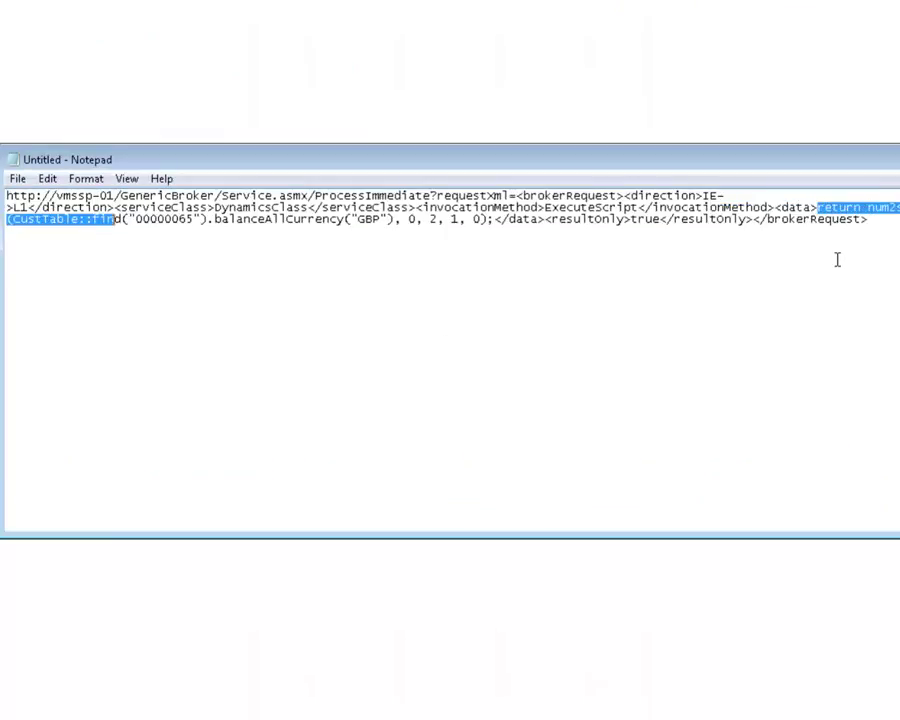
{"action": "key", "text": "shift+Right"}
{"action": "key", "text": "shift+Right"}
{"action": "key", "text": "shift+Right"}
{"action": "key", "text": "shift+Right"}
{"action": "key", "text": "shift+Right"}
{"action": "key", "text": "shift+Right"}
{"action": "key", "text": "shift+Right"}
{"action": "key", "text": "shift+Right"}
{"action": "key", "text": "shift+Right"}
{"action": "key", "text": "shift+Right"}
{"action": "key", "text": "shift+Right"}
{"action": "key", "text": "shift+Right"}
{"action": "key", "text": "shift+Right"}
{"action": "key", "text": "shift+Right"}
{"action": "key", "text": "shift+Right"}
{"action": "key", "text": "shift+Right"}
{"action": "key", "text": "shift+Right"}
{"action": "key", "text": "shift+Right"}
{"action": "key", "text": "shift+Right"}
{"action": "key", "text": "shift+Right"}
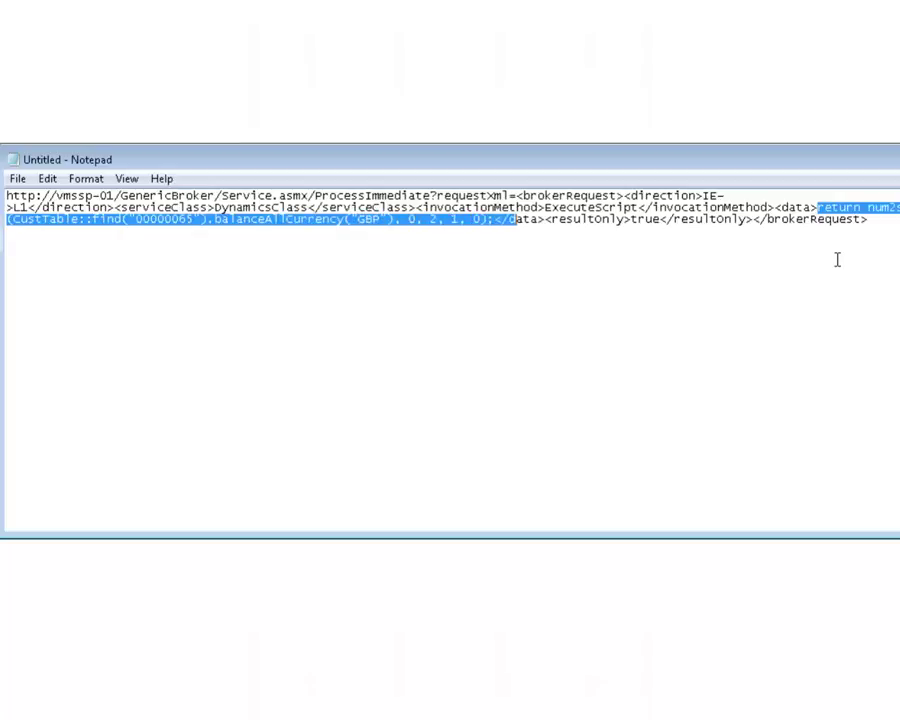
{"action": "key", "text": "shift+Left"}
{"action": "key", "text": "shift+Left"}
{"action": "key", "text": "shift+Left"}
{"action": "left_click", "coordinate": [37, 218]}
{"action": "left_click_drag", "start_coordinate": [11, 218], "coordinate": [122, 219]}
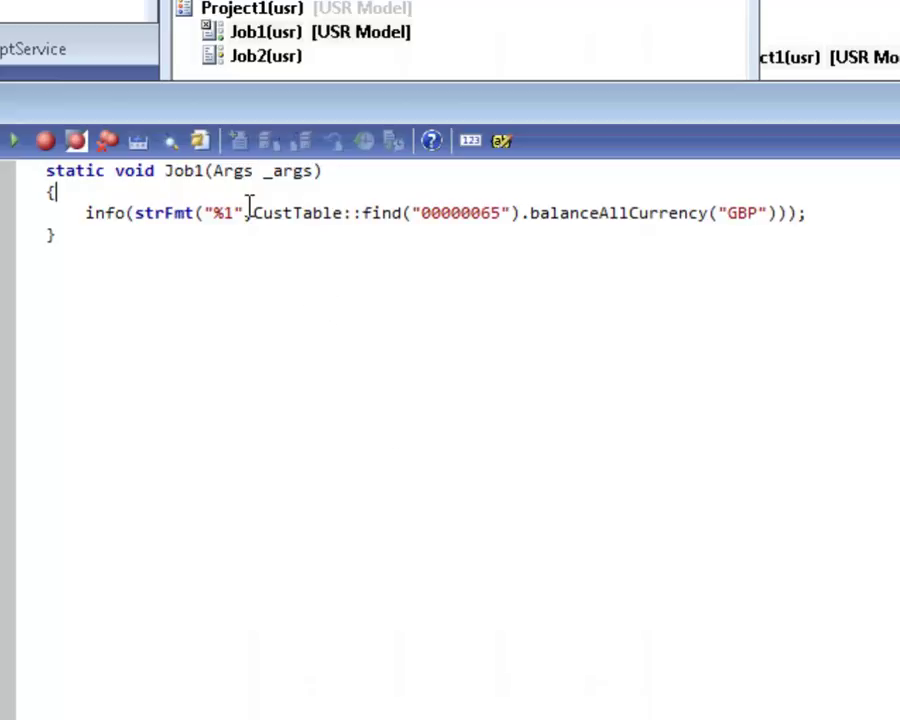
- In Microsoft Dynamics AX, examine Job1's CustTable::find call, its customer account argument and the balanceAllCurrency("GBP") call
{"action": "left_click_drag", "start_coordinate": [255, 213], "coordinate": [404, 214]}
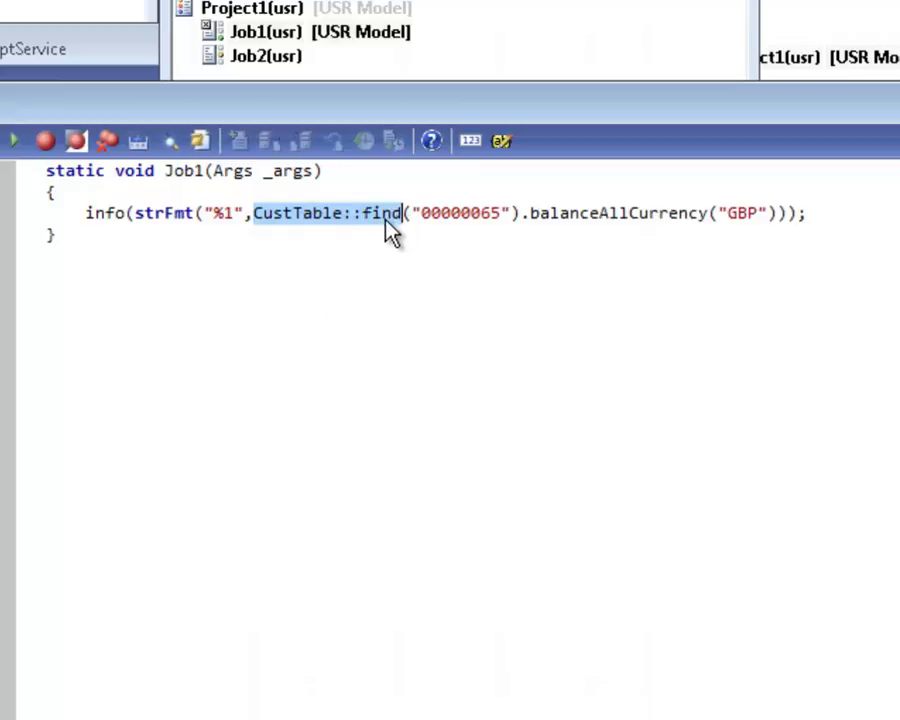
{"action": "left_click", "coordinate": [416, 212]}
{"action": "left_click_drag", "start_coordinate": [412, 212], "coordinate": [516, 208]}
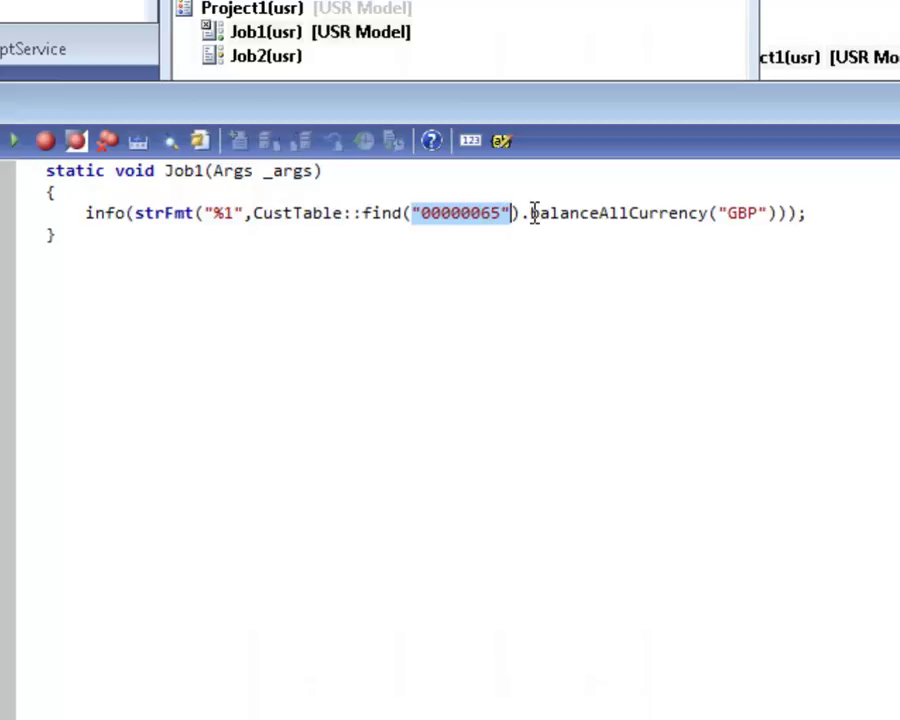
{"action": "left_click", "coordinate": [531, 213]}
{"action": "left_click_drag", "start_coordinate": [531, 213], "coordinate": [785, 212]}
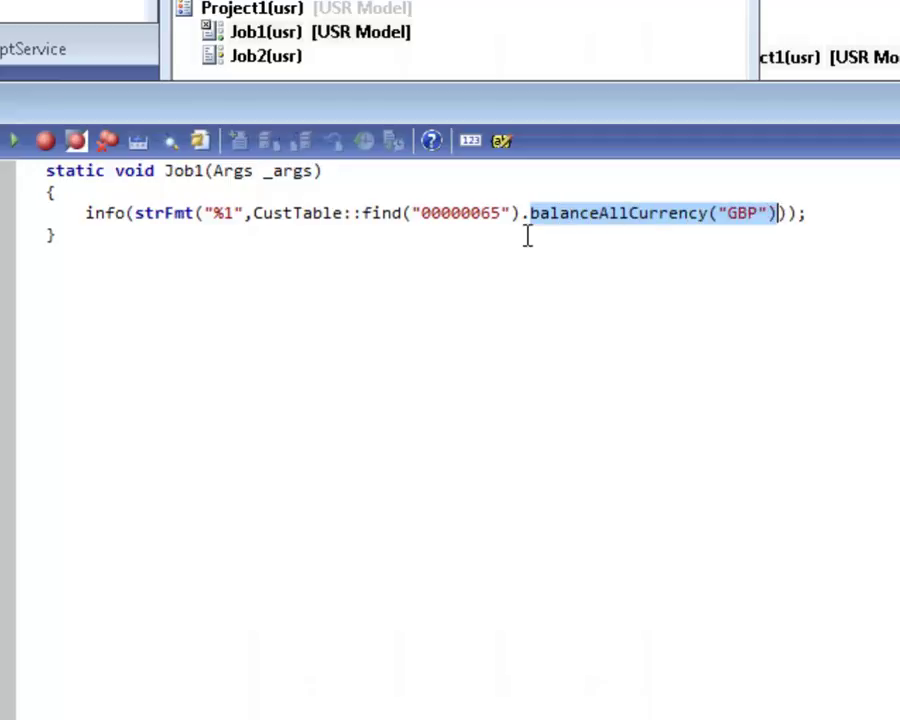
{"action": "left_click", "coordinate": [474, 233]}
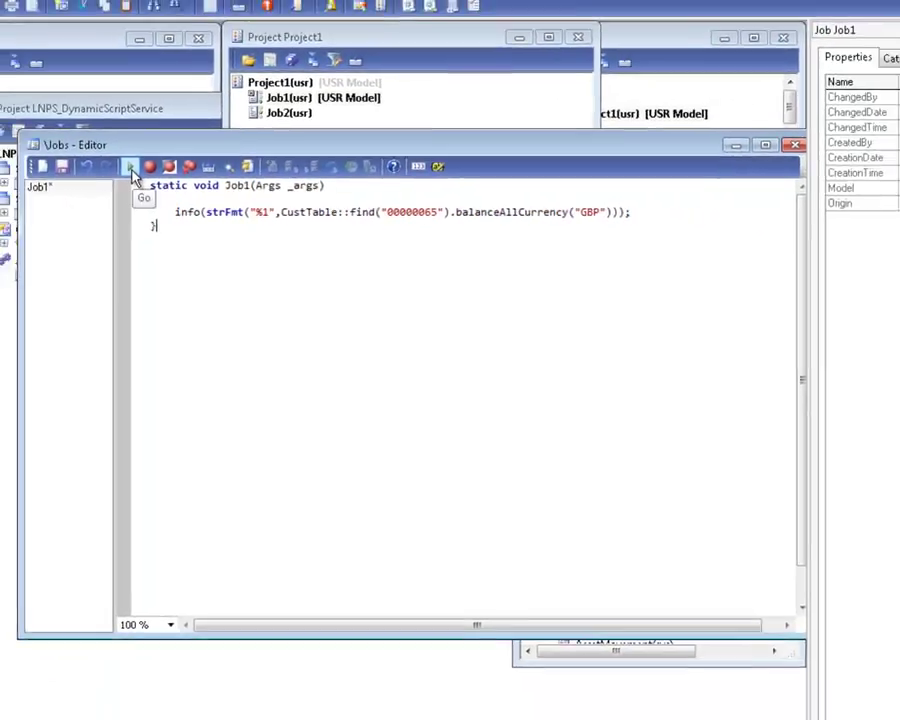
- Run Job1, inspect the customer balance in the Infolog and close it
{"action": "left_click", "coordinate": [14, 140]}
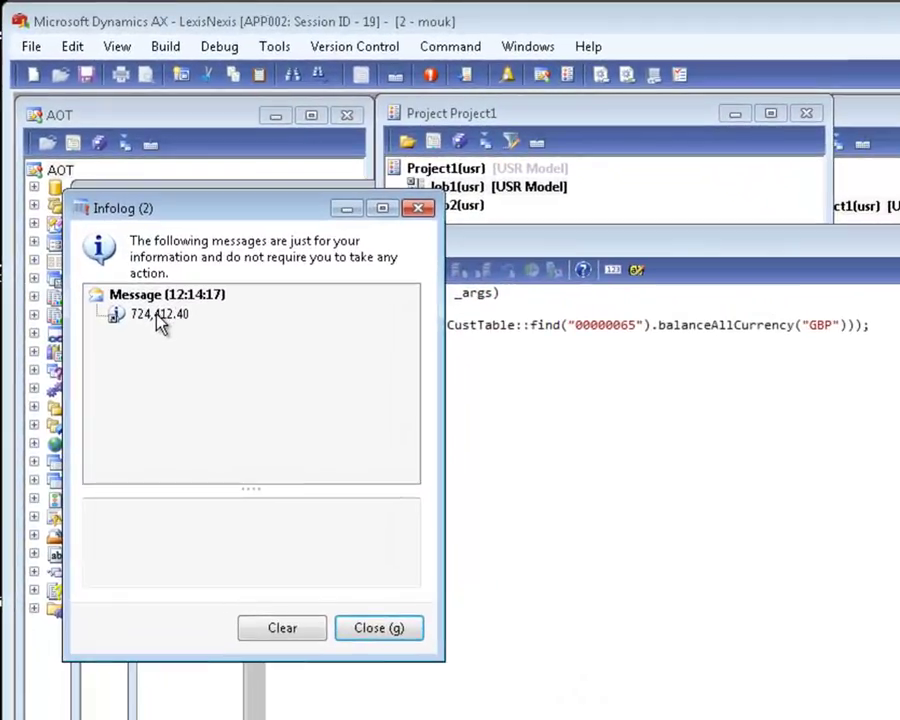
{"action": "left_click", "coordinate": [102, 205]}
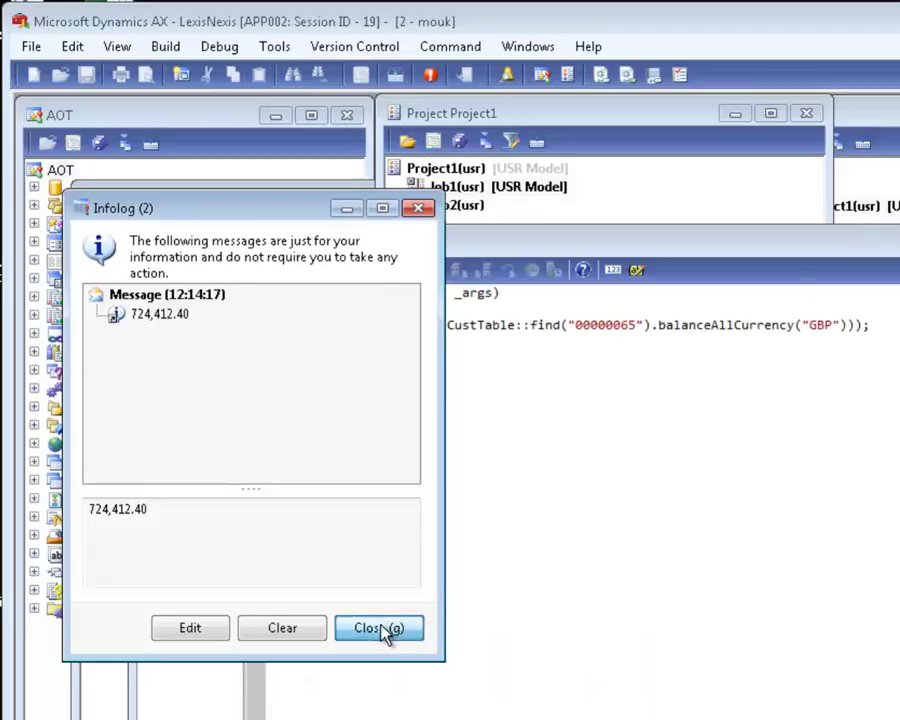
{"action": "left_click", "coordinate": [385, 632]}
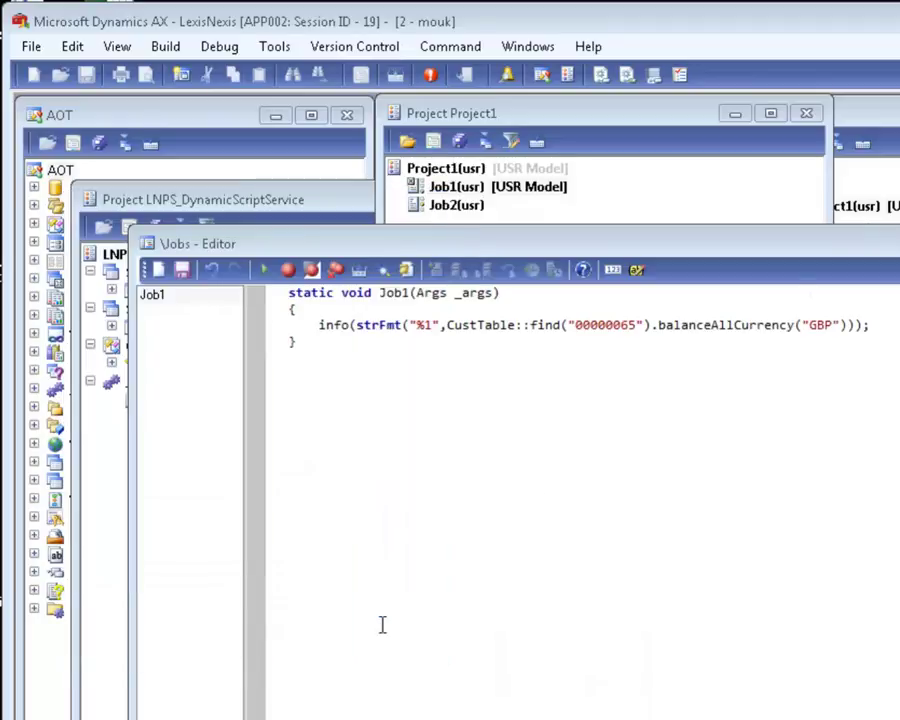
- Set the last digit of the customer account in Job1 to 6, rerun the job and inspect the balance
{"action": "left_click", "coordinate": [638, 325]}
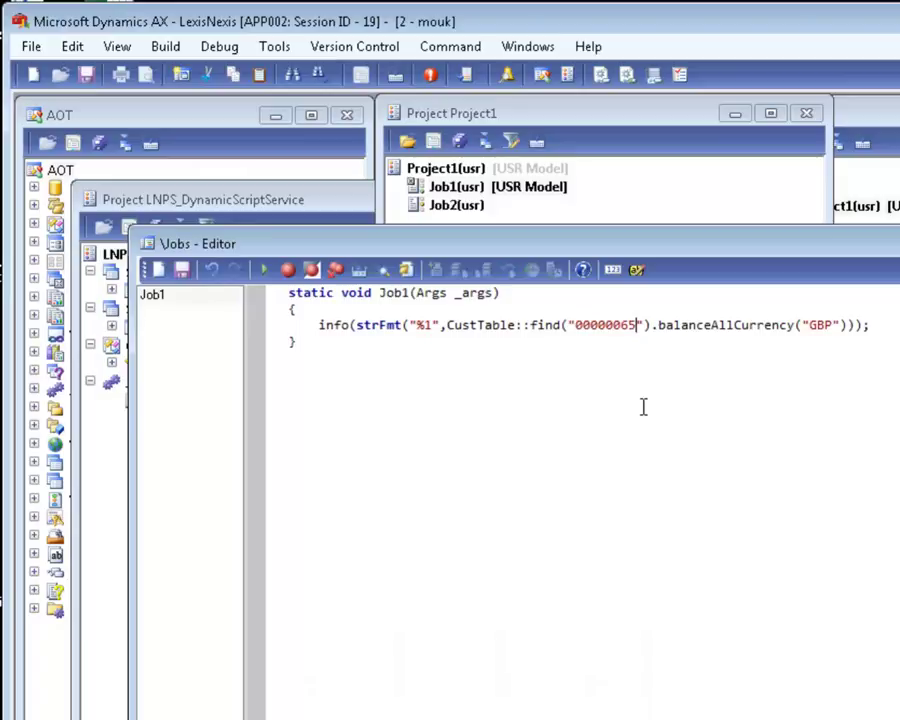
{"action": "key", "text": "BackSpace"}
{"action": "type", "text": "6"}
{"action": "left_click", "coordinate": [265, 272]}
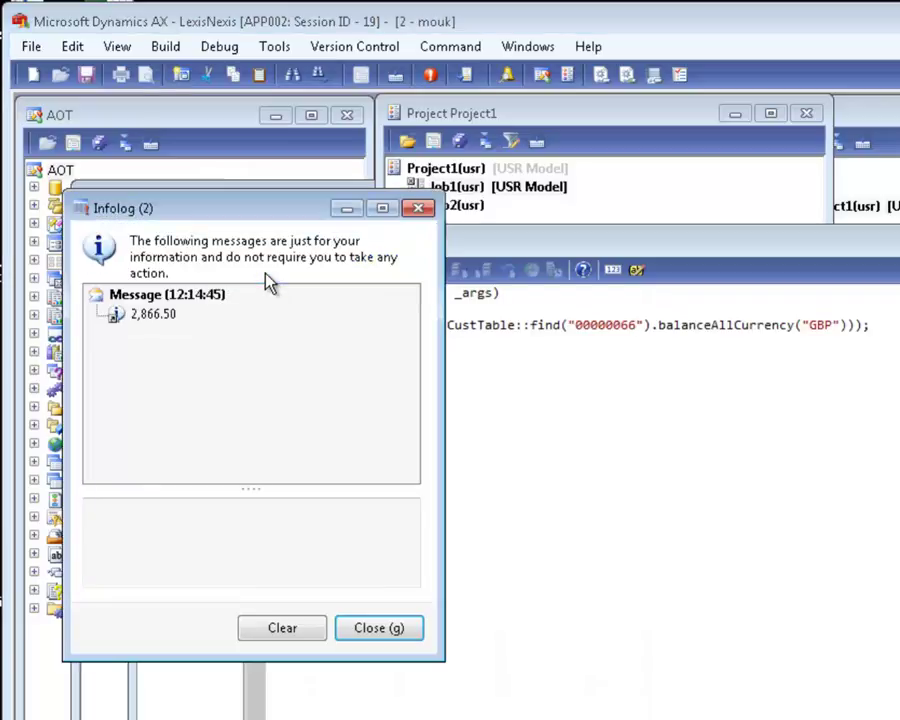
{"action": "left_click", "coordinate": [151, 318]}
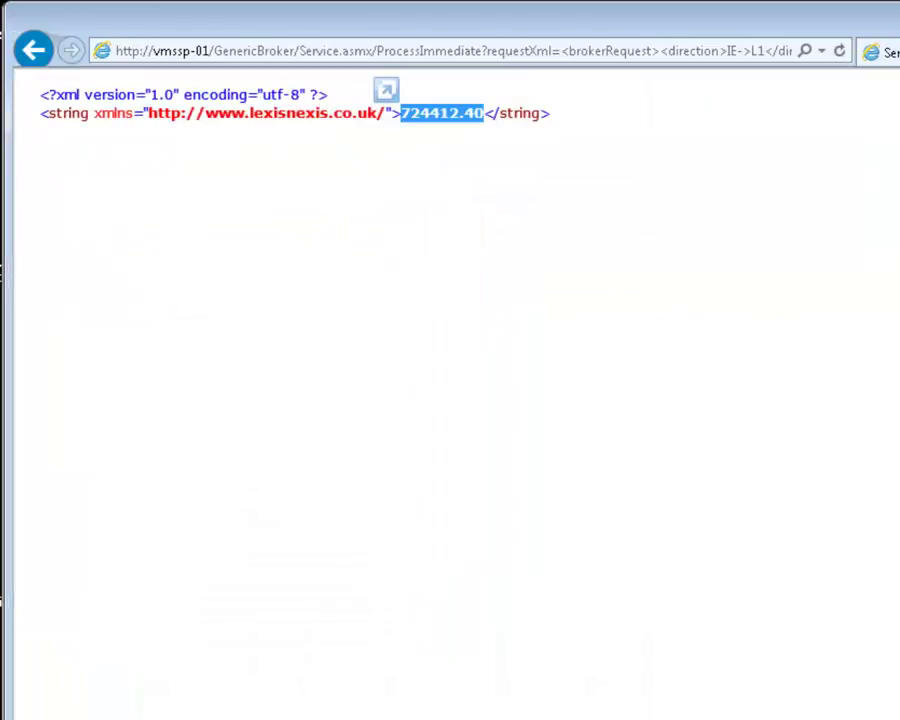
- Switch to the browser, set the last digit of the customer account in the request URL to 6 and reload it
{"action": "left_click", "coordinate": [507, 51]}
{"action": "left_click", "coordinate": [316, 51]}
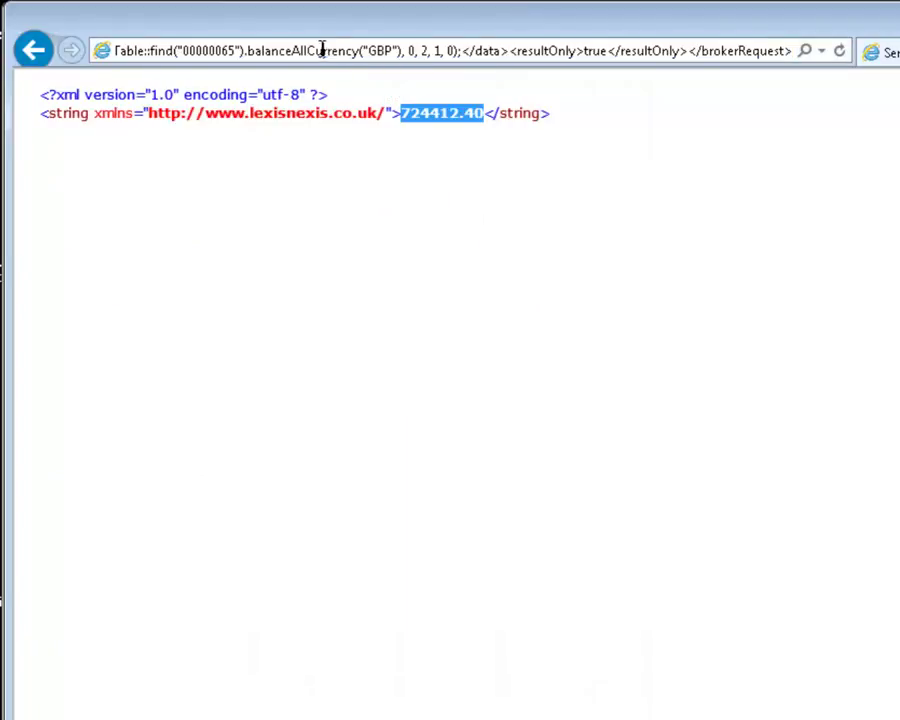
{"action": "key", "text": "Left"}
{"action": "key", "text": "Left"}
{"action": "key", "text": "Left"}
{"action": "key", "text": "Left"}
{"action": "key", "text": "Left"}
{"action": "key", "text": "Left"}
{"action": "key", "text": "Left"}
{"action": "key", "text": "Left"}
{"action": "key", "text": "Left"}
{"action": "key", "text": "Left"}
{"action": "key", "text": "Left"}
{"action": "key", "text": "Left"}
{"action": "key", "text": "Left"}
{"action": "key", "text": "Left"}
{"action": "key", "text": "BackSpace"}
{"action": "type", "text": "6"}
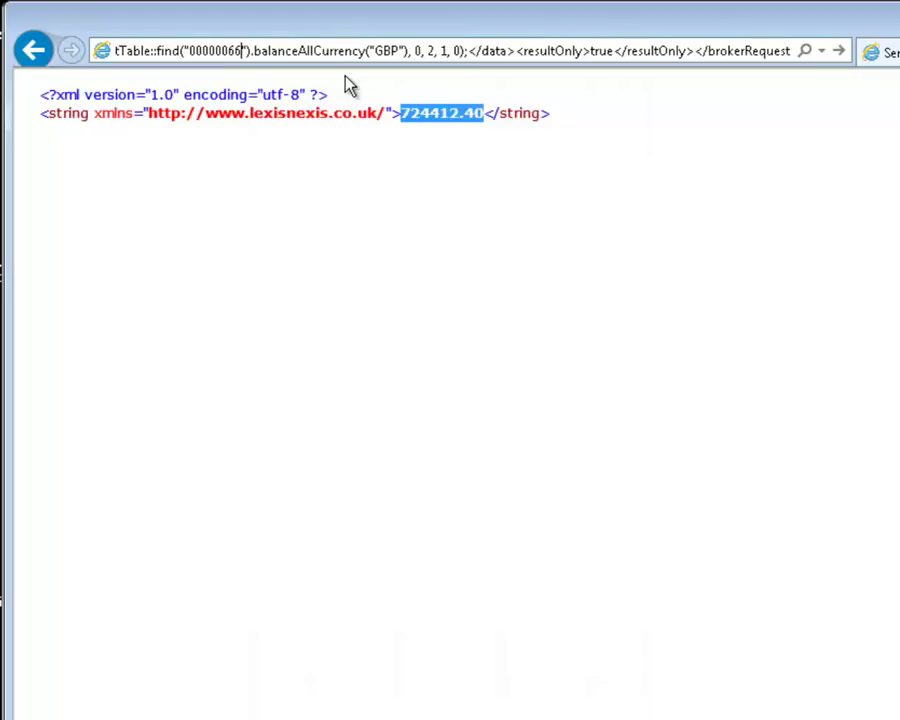
{"action": "key", "text": "Return"}
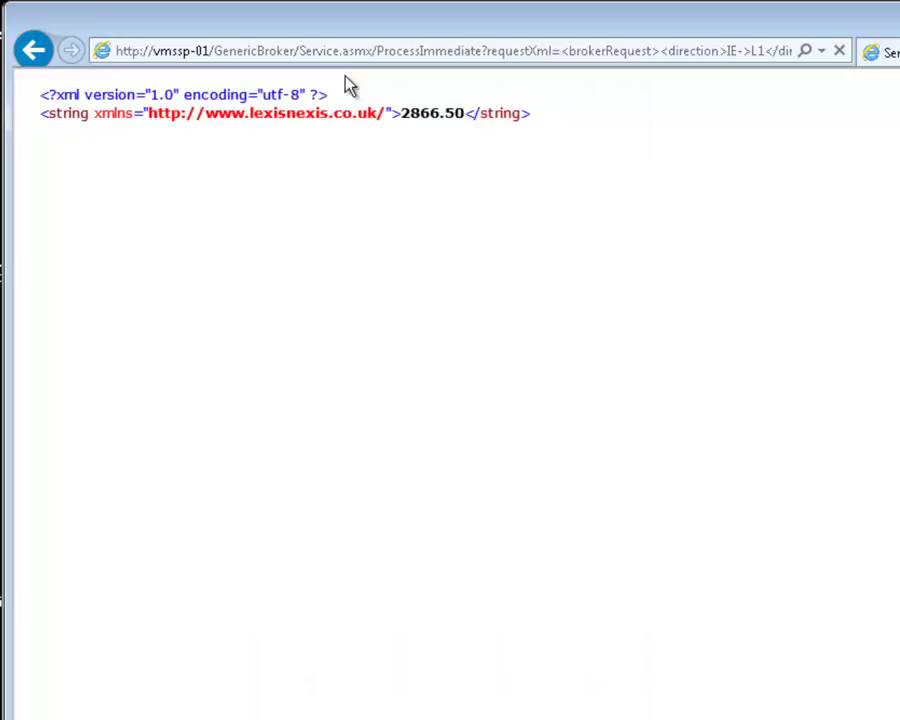
- Check the balance returned in the browser, minimize it, then open HTTP.xlsm from the desktop in Excel with macros enabled
{"action": "left_click_drag", "start_coordinate": [464, 112], "coordinate": [401, 112]}
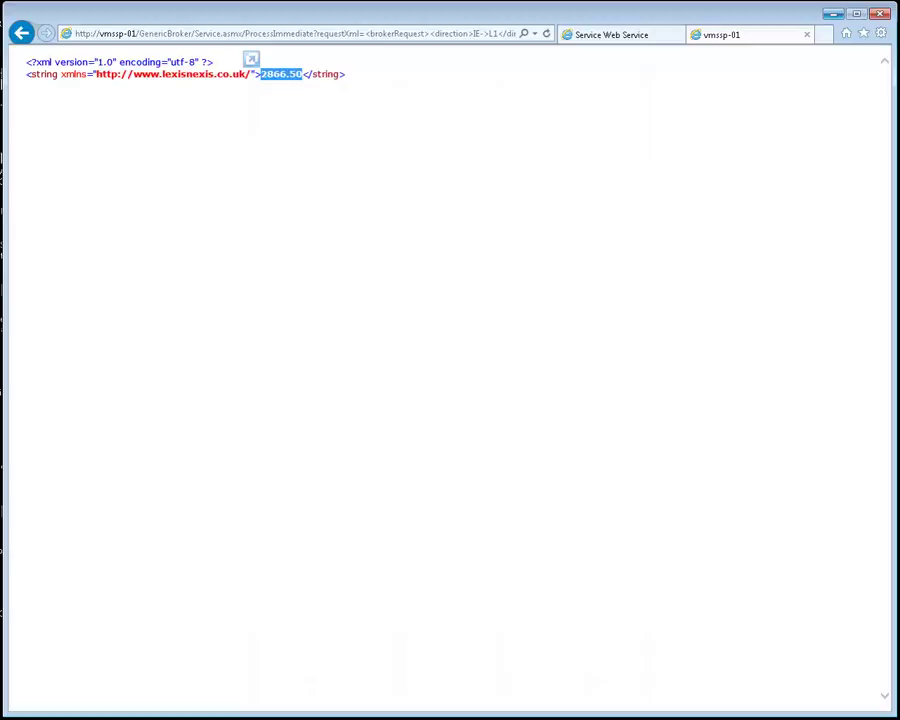
{"action": "left_click", "coordinate": [836, 16]}
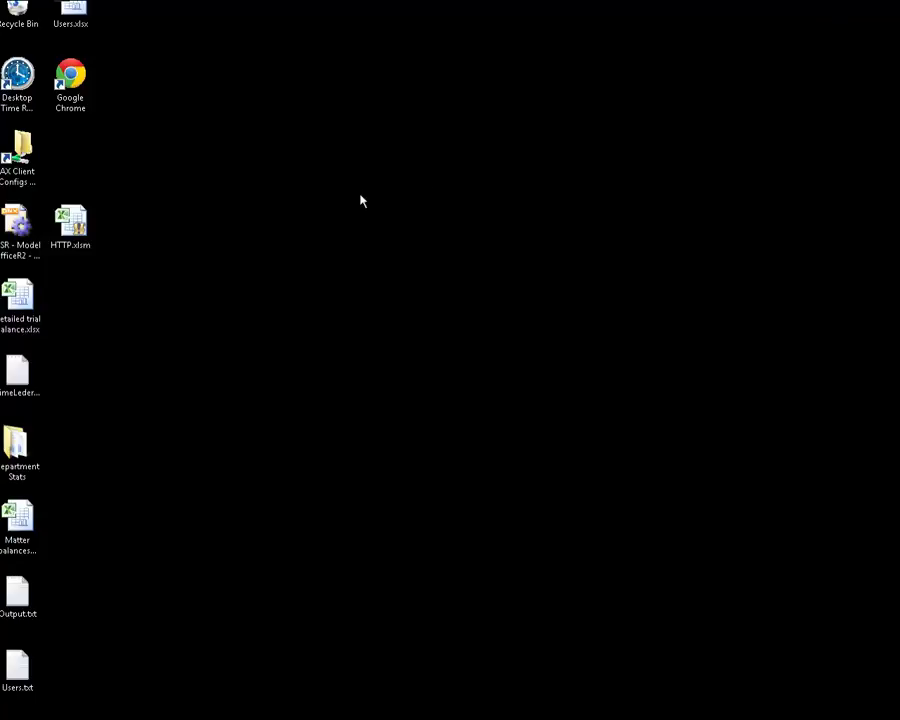
{"action": "double_click", "coordinate": [78, 225]}
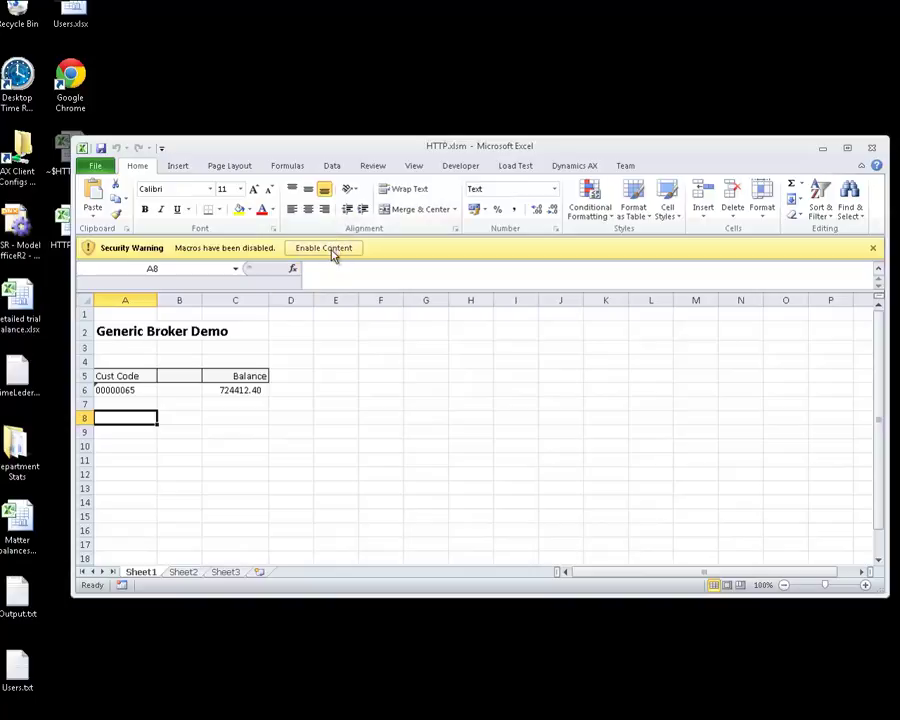
{"action": "left_click", "coordinate": [332, 249]}
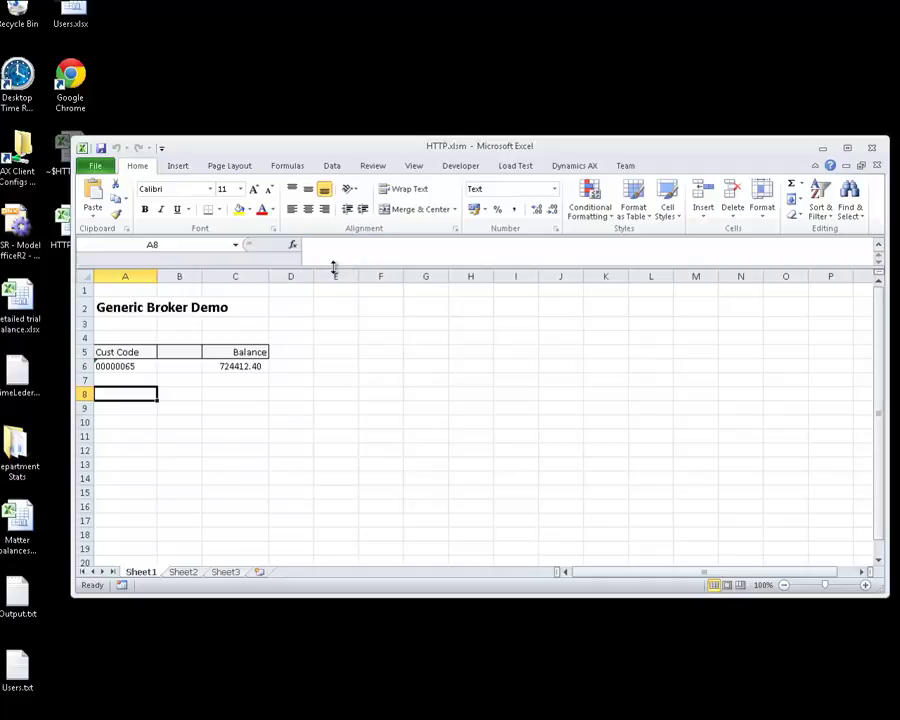
{"action": "left_click", "coordinate": [369, 327]}
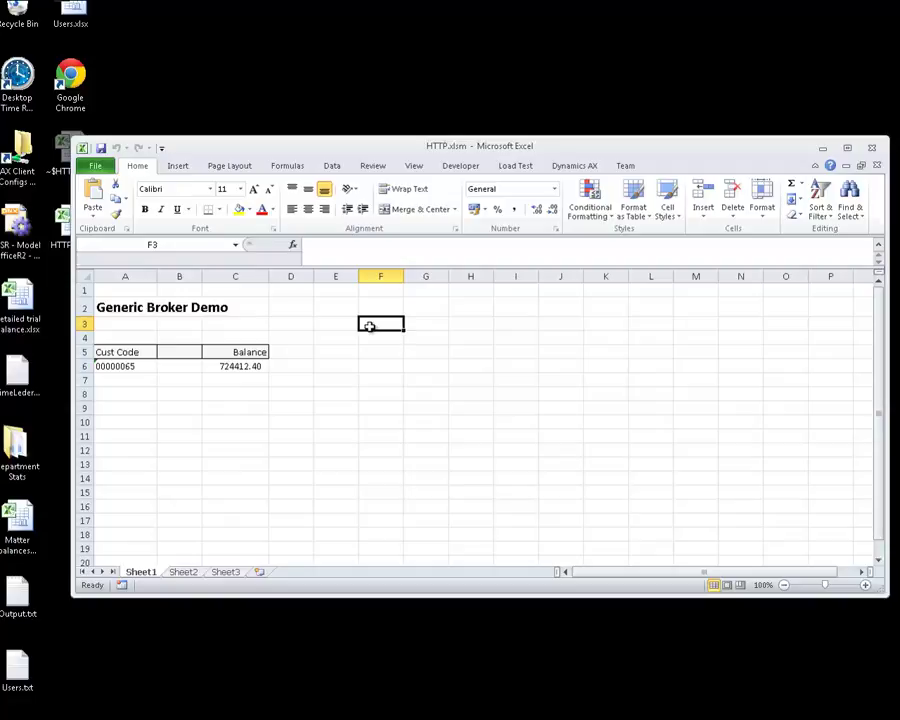
- Open the workbook's VBA code and examine the GetBalance function's name and its CustCode argument
{"action": "left_click", "coordinate": [463, 168]}
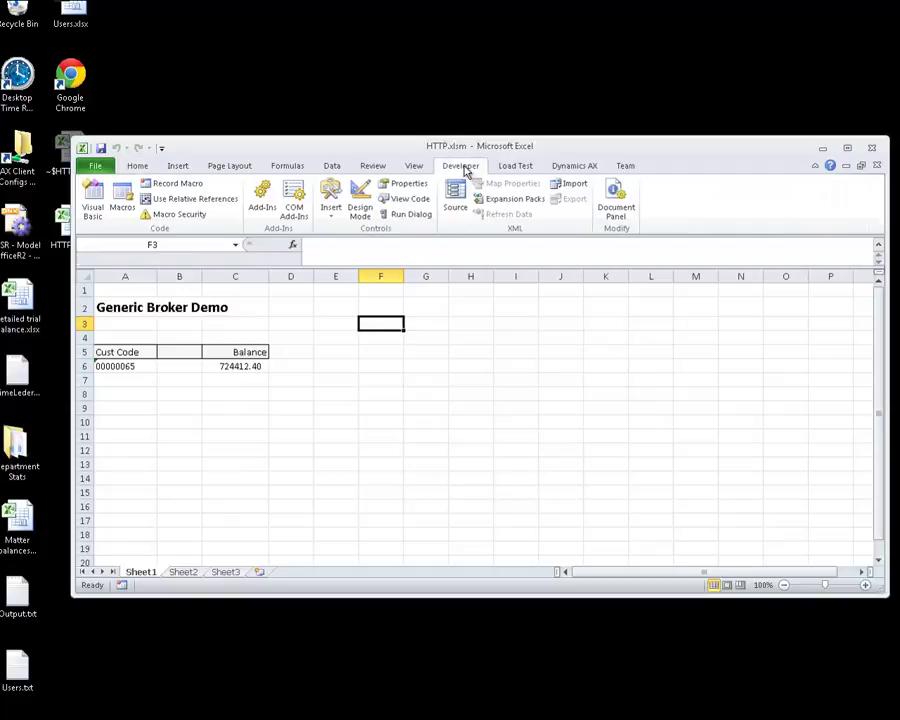
{"action": "left_click", "coordinate": [94, 197]}
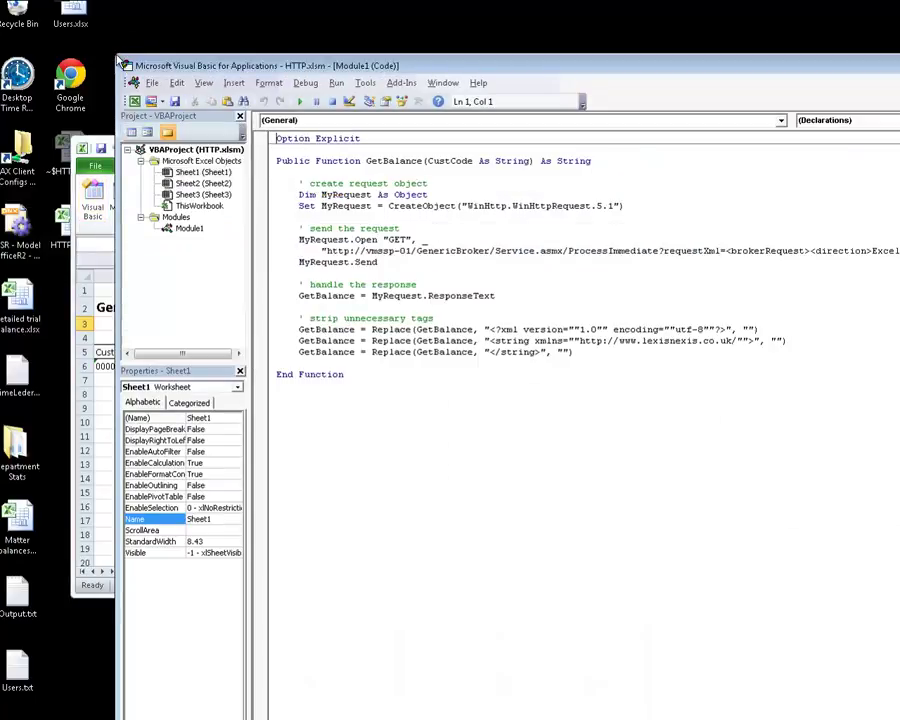
{"action": "left_click_drag", "start_coordinate": [206, 66], "coordinate": [136, 102]}
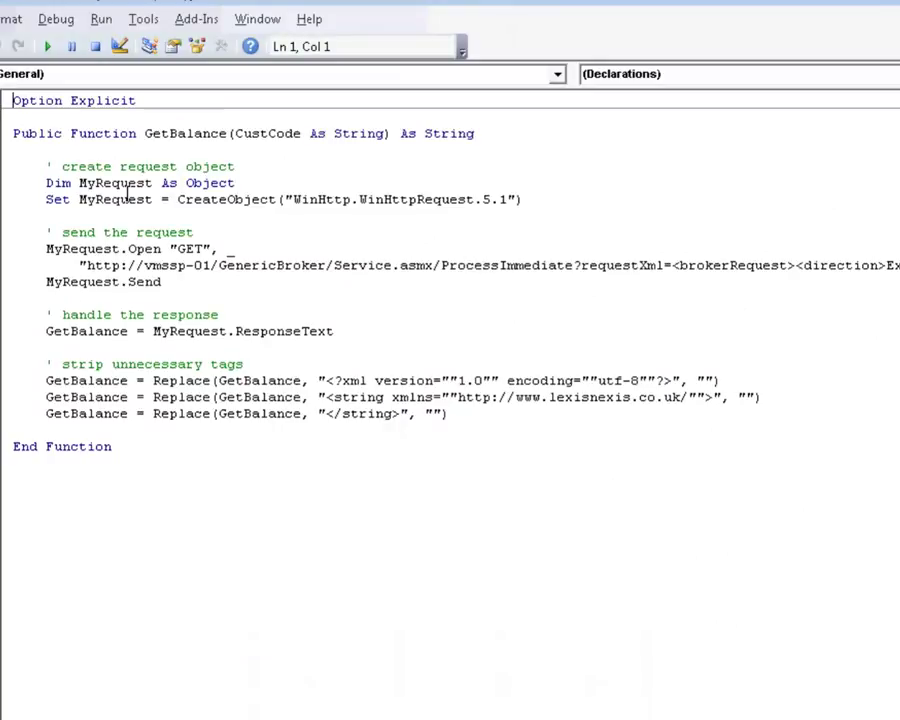
{"action": "double_click", "coordinate": [181, 135]}
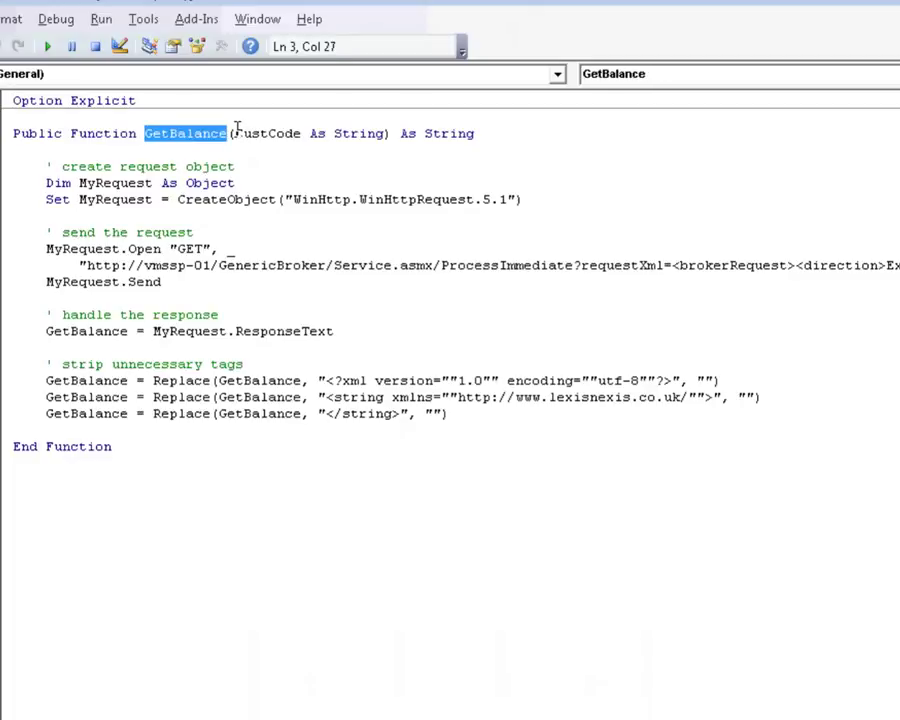
{"action": "left_click_drag", "start_coordinate": [237, 128], "coordinate": [300, 127]}
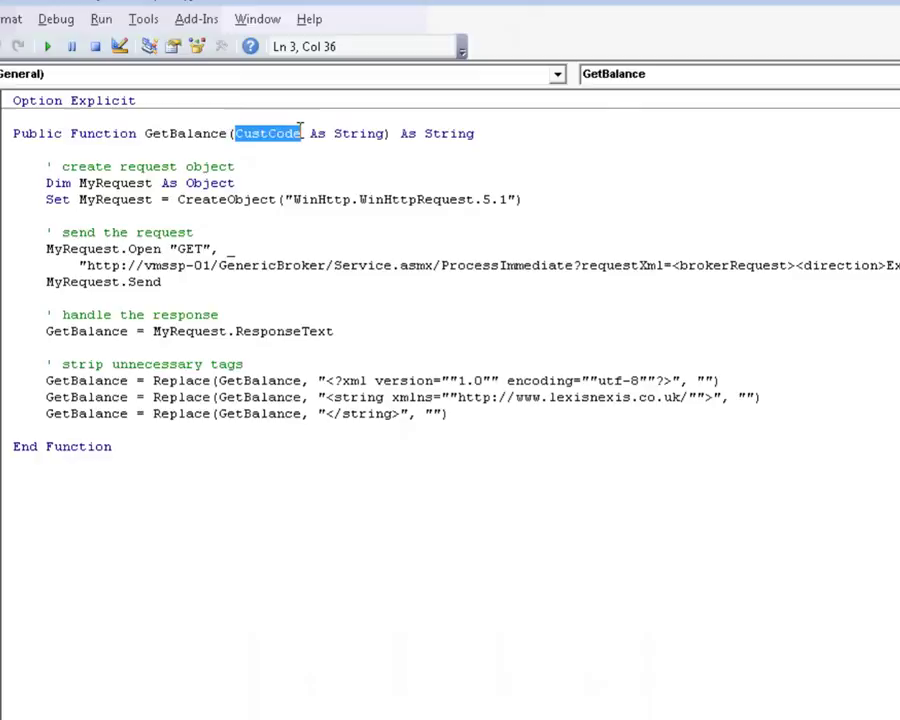
{"action": "left_click", "coordinate": [300, 130]}
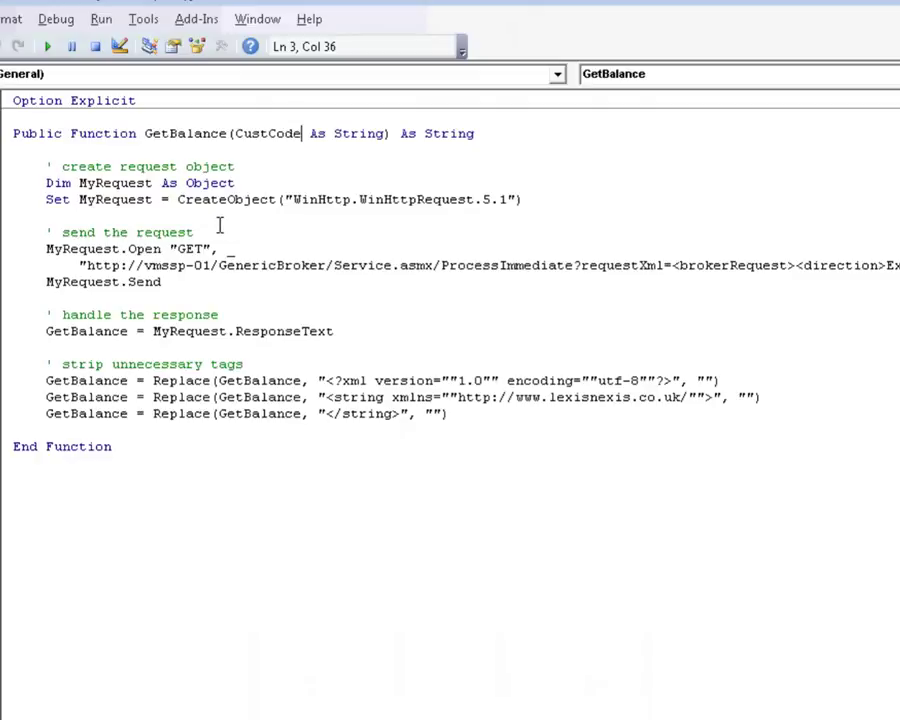
- Examine the GET request in GetBalance, from the ProcessImmediate URL through the CustTable::find call that uses CustCode
{"action": "left_click_drag", "start_coordinate": [216, 248], "coordinate": [170, 248]}
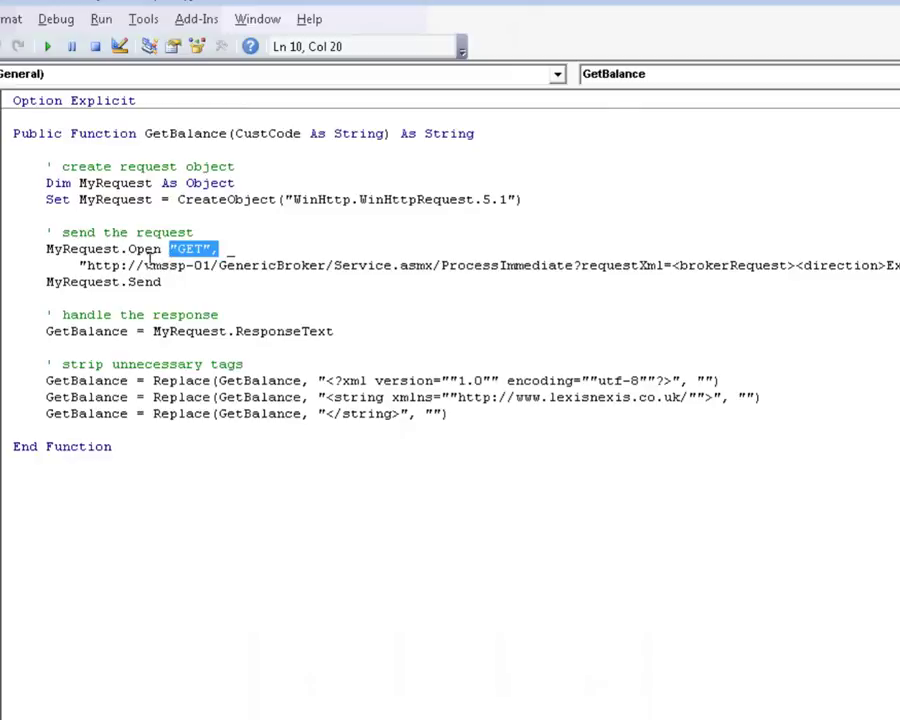
{"action": "left_click", "coordinate": [240, 250]}
{"action": "key", "text": "Right"}
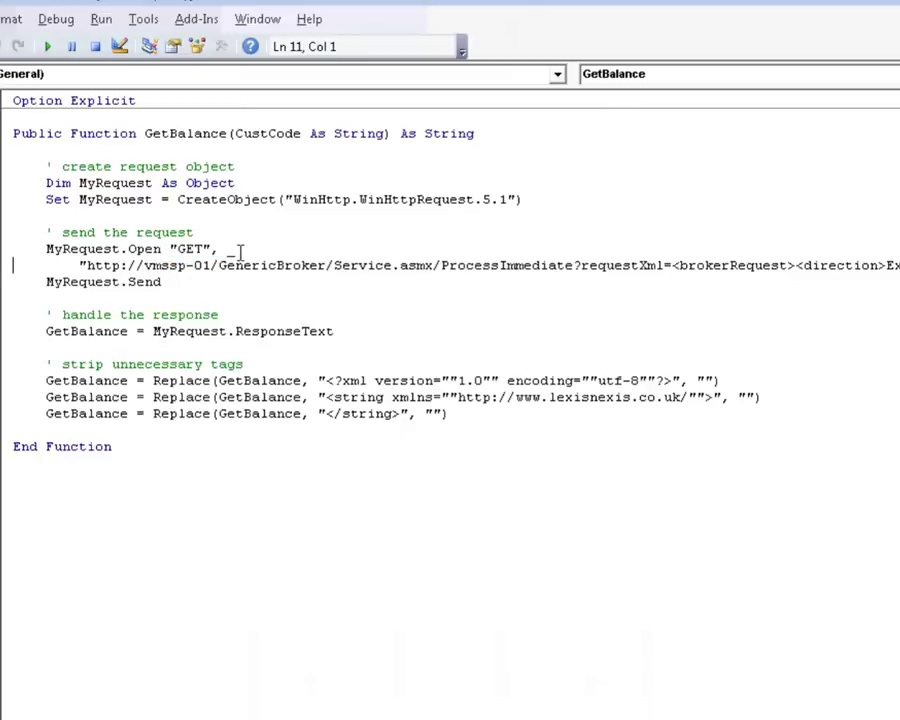
{"action": "key", "text": "shift+Down"}
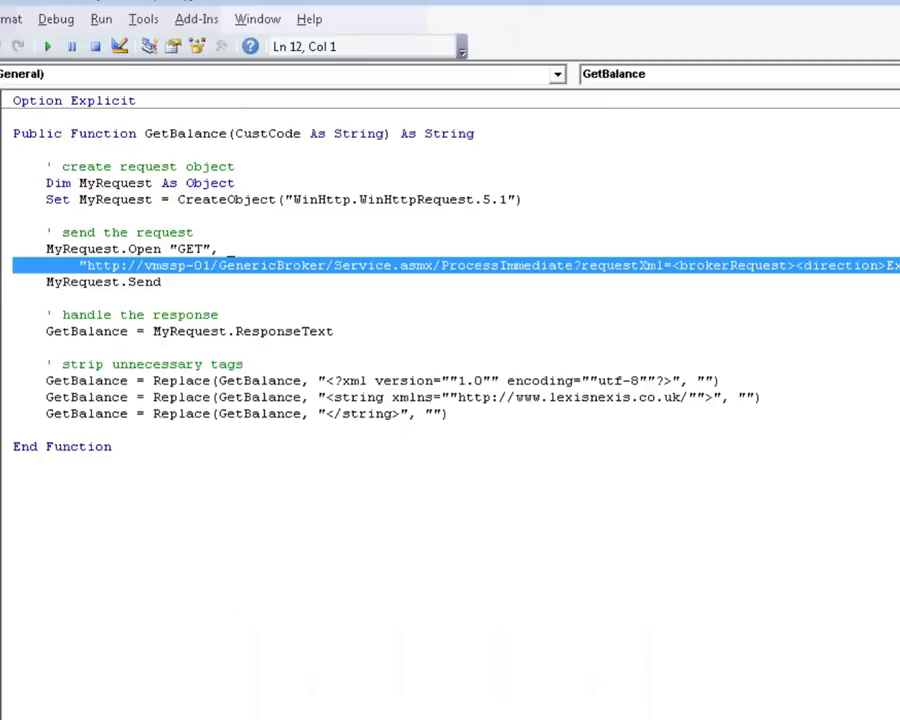
{"action": "scroll", "coordinate": [450, 265], "scroll_direction": "right", "scroll_amount": 10}
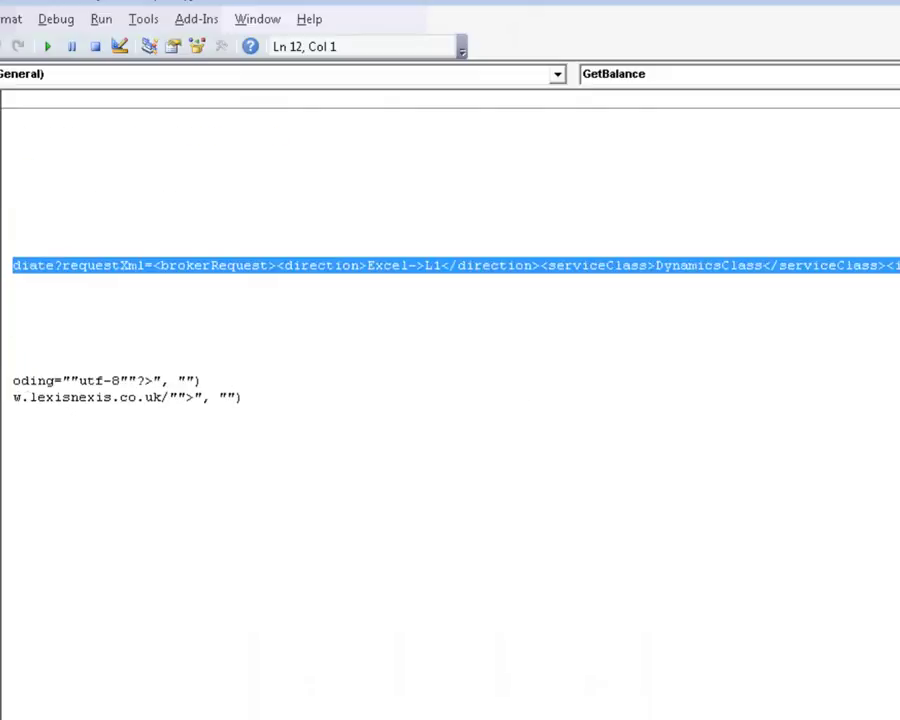
{"action": "scroll", "coordinate": [450, 265], "scroll_direction": "right", "scroll_amount": 10}
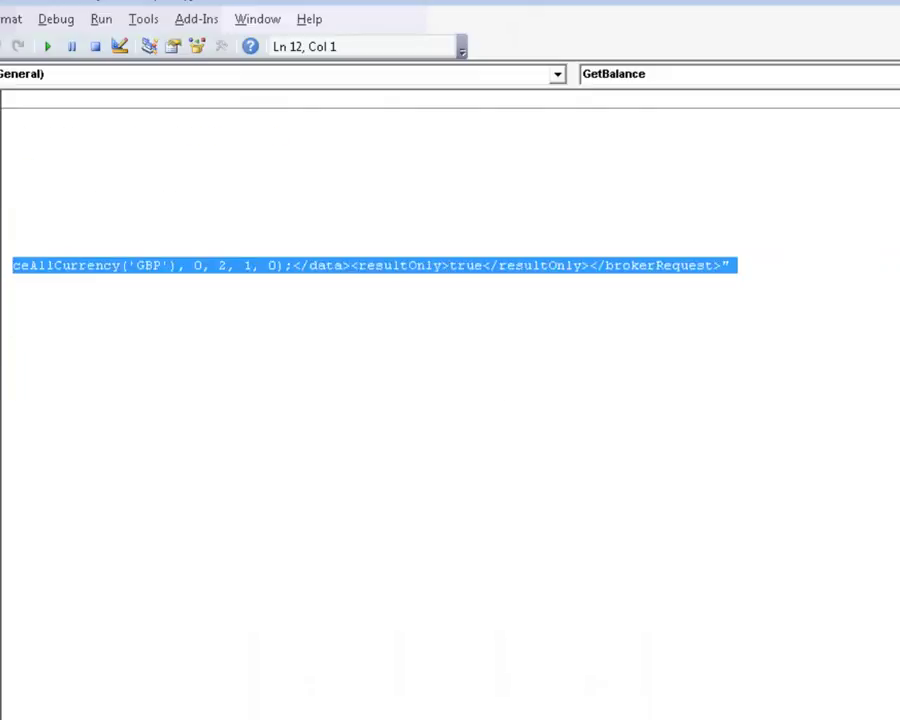
{"action": "scroll", "coordinate": [450, 265], "scroll_direction": "left", "scroll_amount": 10}
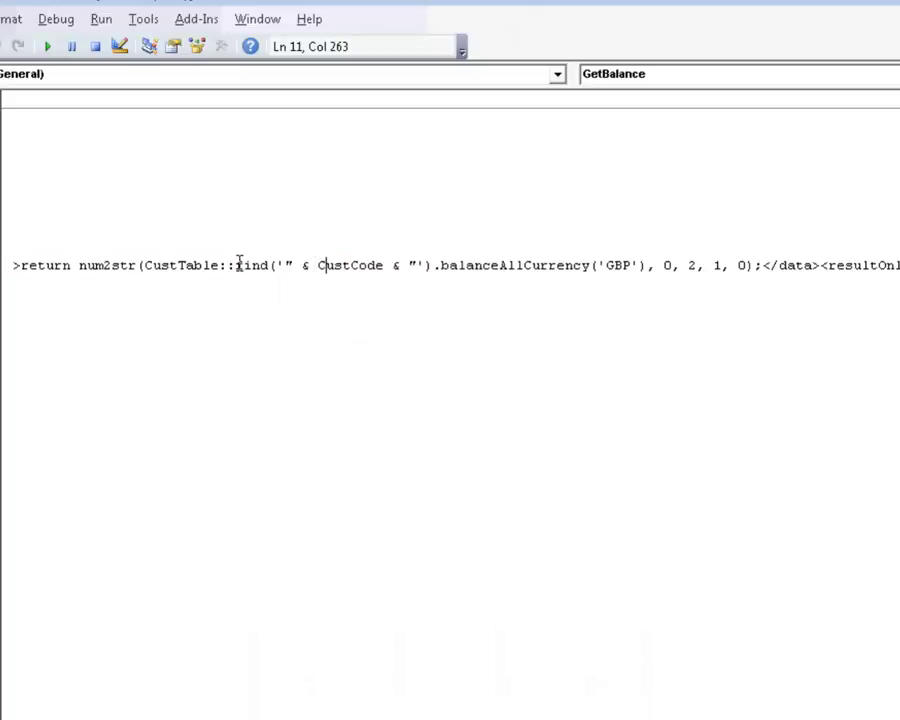
{"action": "left_click_drag", "start_coordinate": [235, 265], "coordinate": [440, 262]}
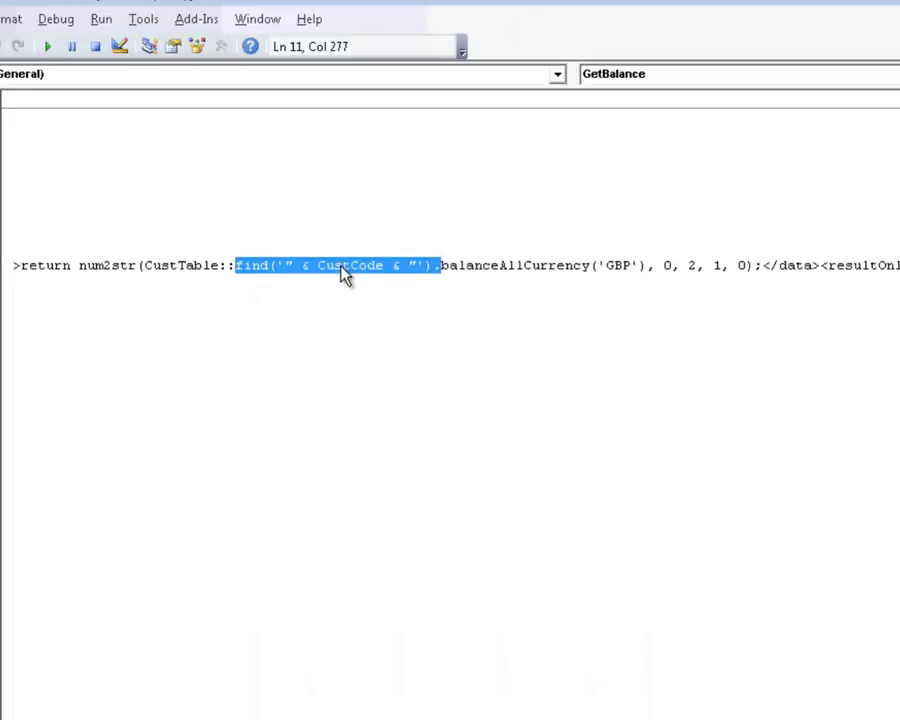
{"action": "scroll", "coordinate": [450, 400], "scroll_direction": "left", "scroll_amount": 15}
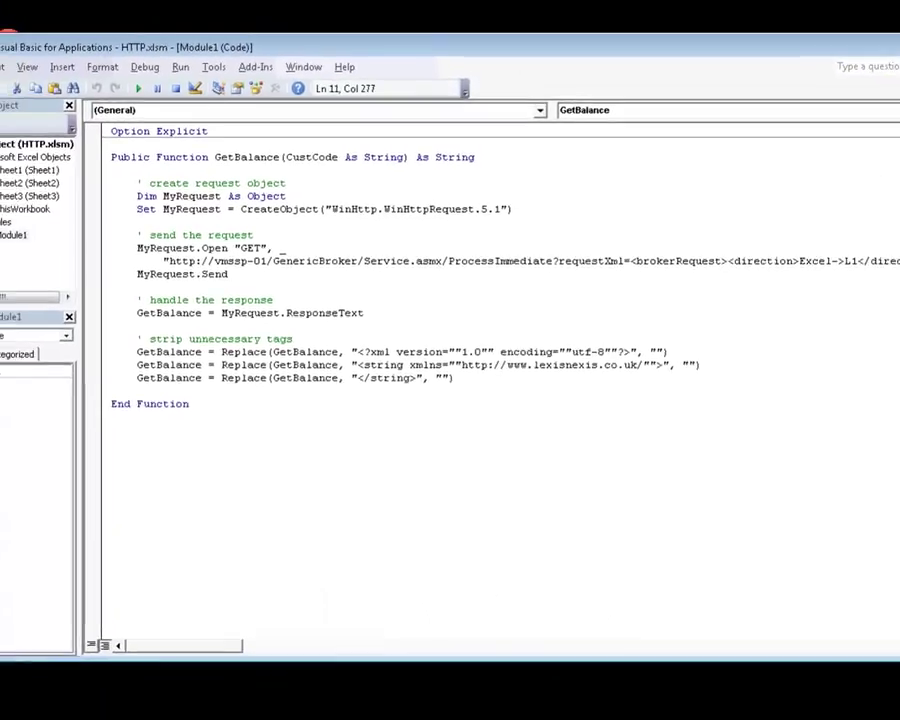
- Return to the worksheet, check the GetBalance formula in C6, and fill A6:C6 down to row 17
{"action": "key", "text": "alt+F11"}
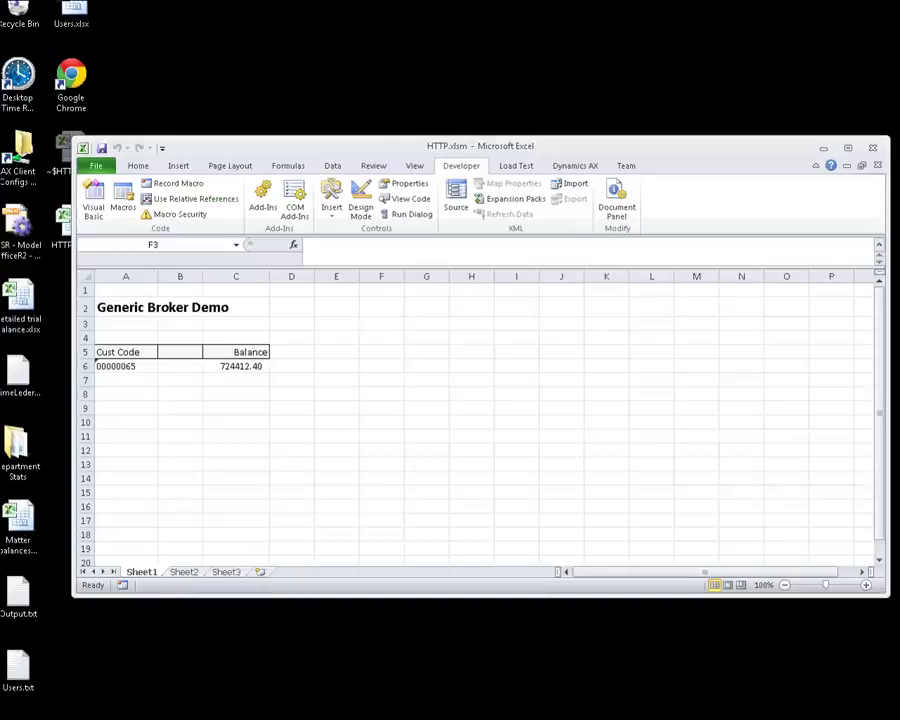
{"action": "left_click", "coordinate": [253, 366]}
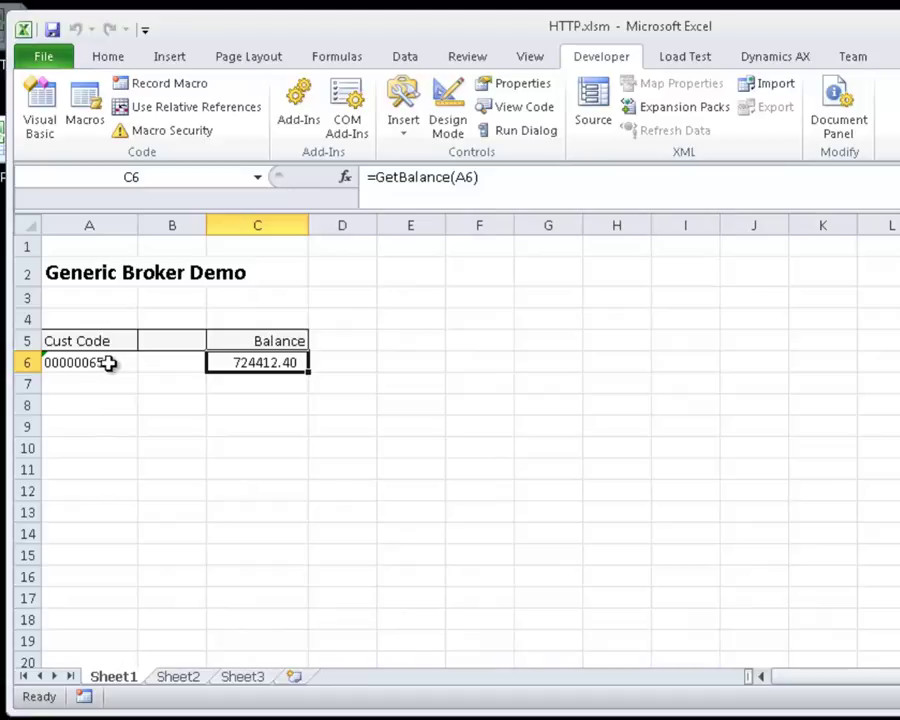
{"action": "left_click", "coordinate": [106, 362]}
{"action": "left_click_drag", "start_coordinate": [106, 362], "coordinate": [252, 364]}
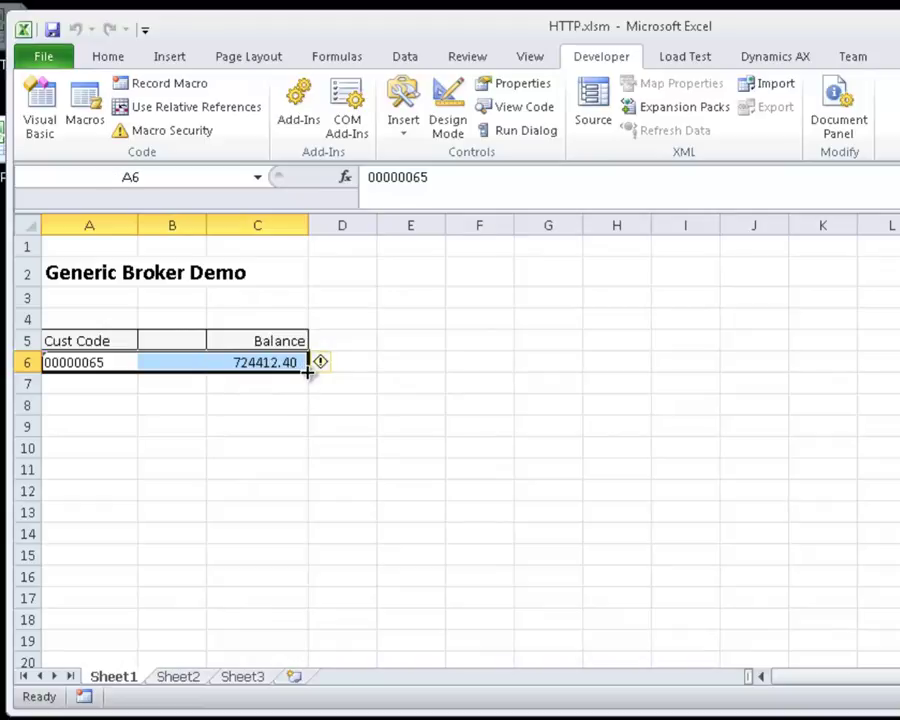
{"action": "left_click_drag", "start_coordinate": [308, 370], "coordinate": [301, 617]}
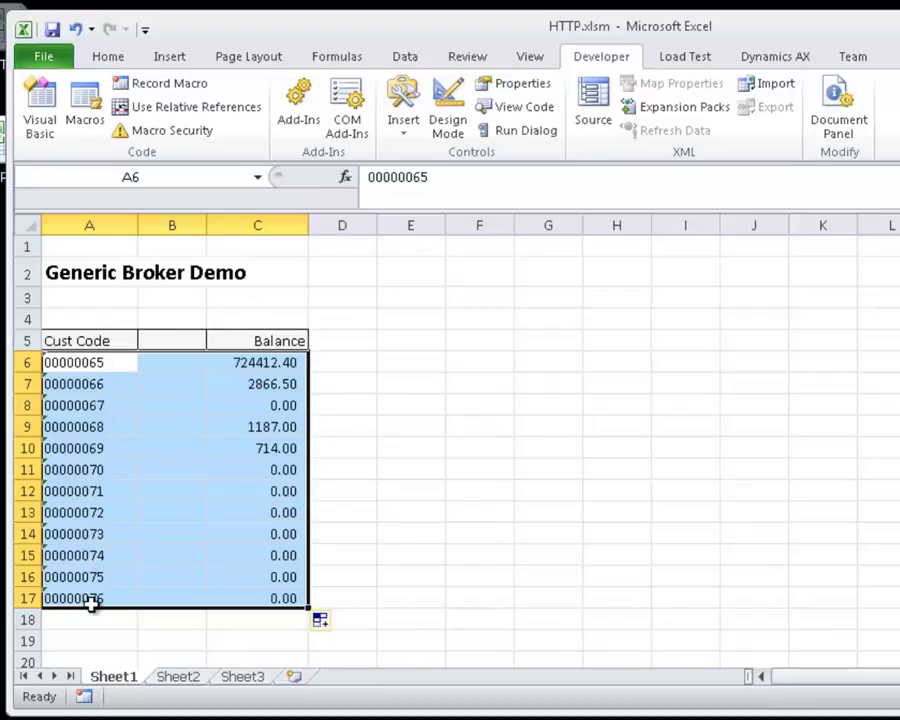
- Inspect the filled customer code in A7 and the balance cells C7 to C9
{"action": "left_click", "coordinate": [101, 385]}
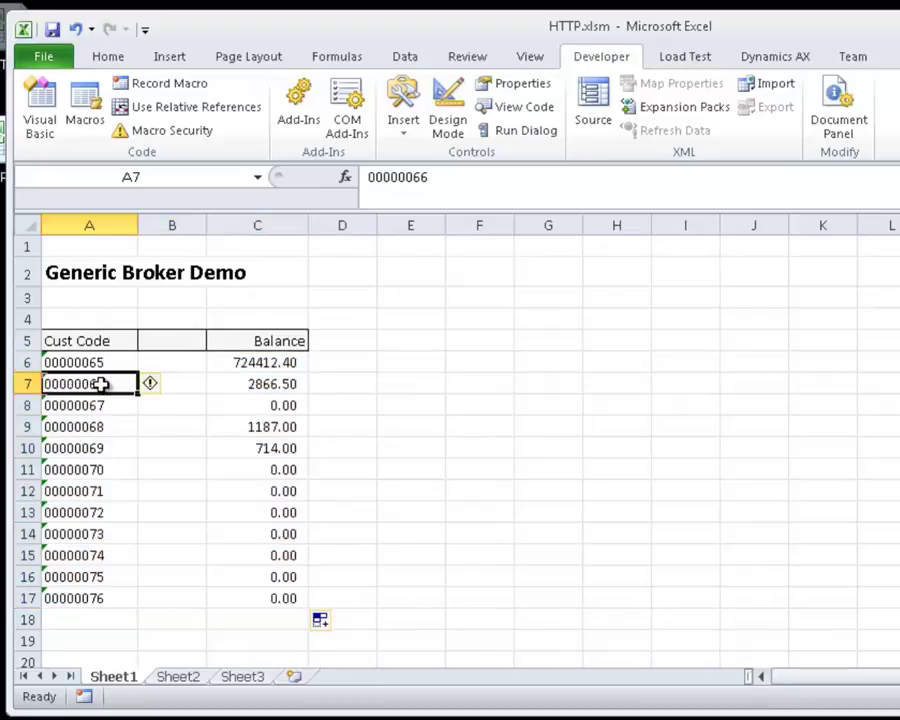
{"action": "left_click", "coordinate": [272, 384]}
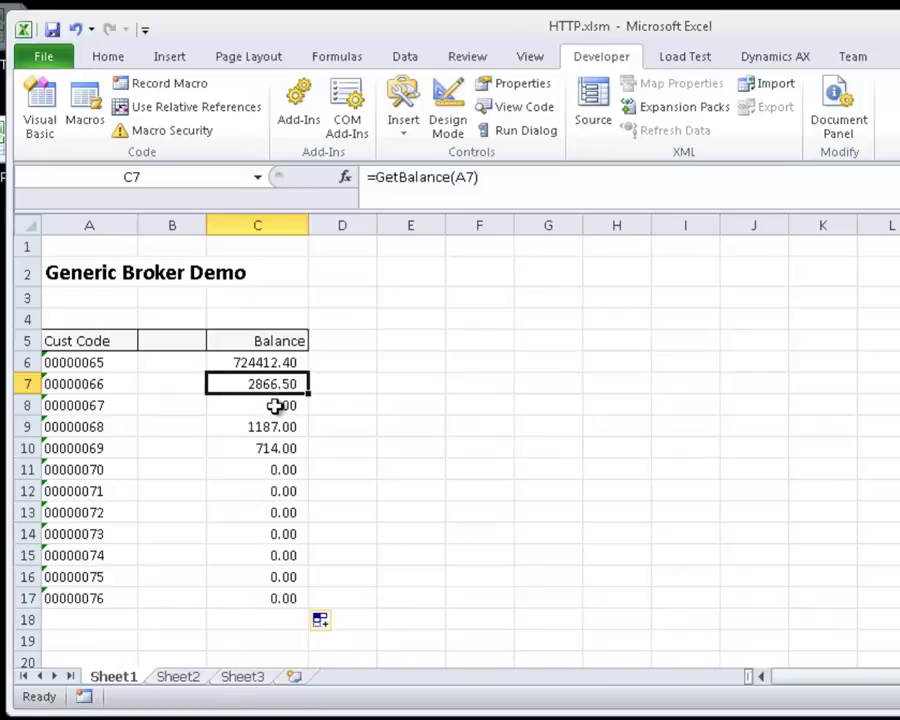
{"action": "left_click", "coordinate": [274, 405]}
{"action": "left_click", "coordinate": [272, 427]}
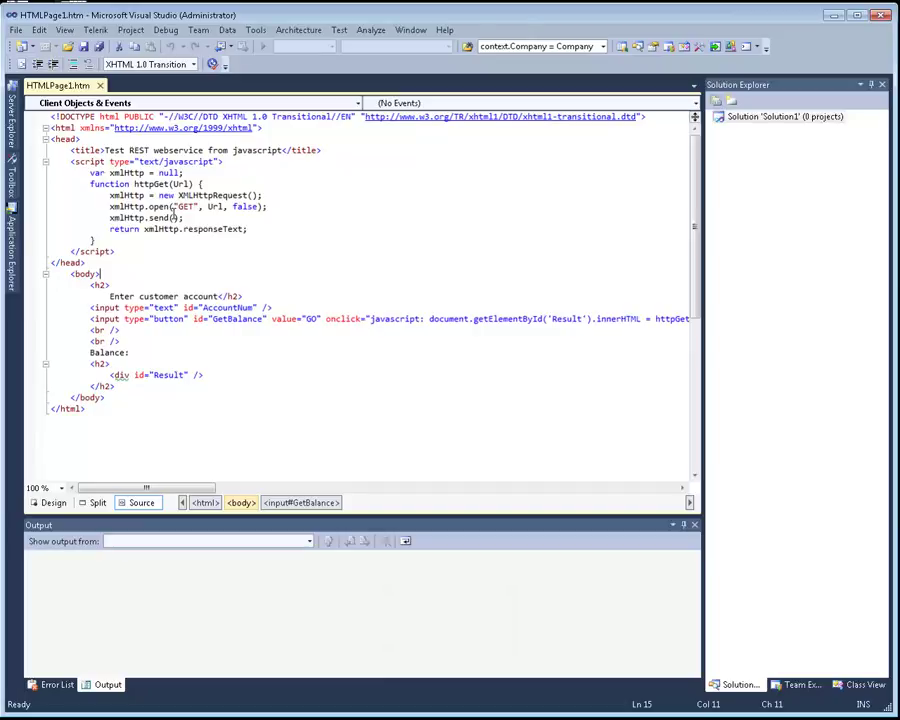
- In Visual Studio, examine HTMLPage1.htm's httpGet script, its Url parameter and returned responseText, and the body markup
{"action": "left_click_drag", "start_coordinate": [124, 250], "coordinate": [48, 161]}
{"action": "left_click_drag", "start_coordinate": [104, 398], "coordinate": [48, 274]}
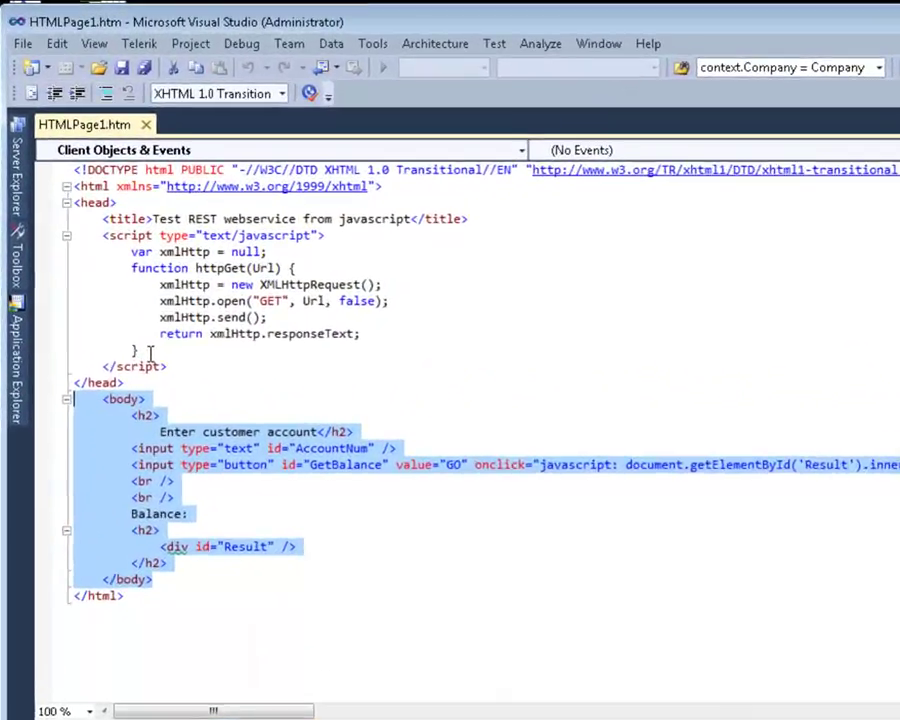
{"action": "left_click_drag", "start_coordinate": [107, 271], "coordinate": [58, 196]}
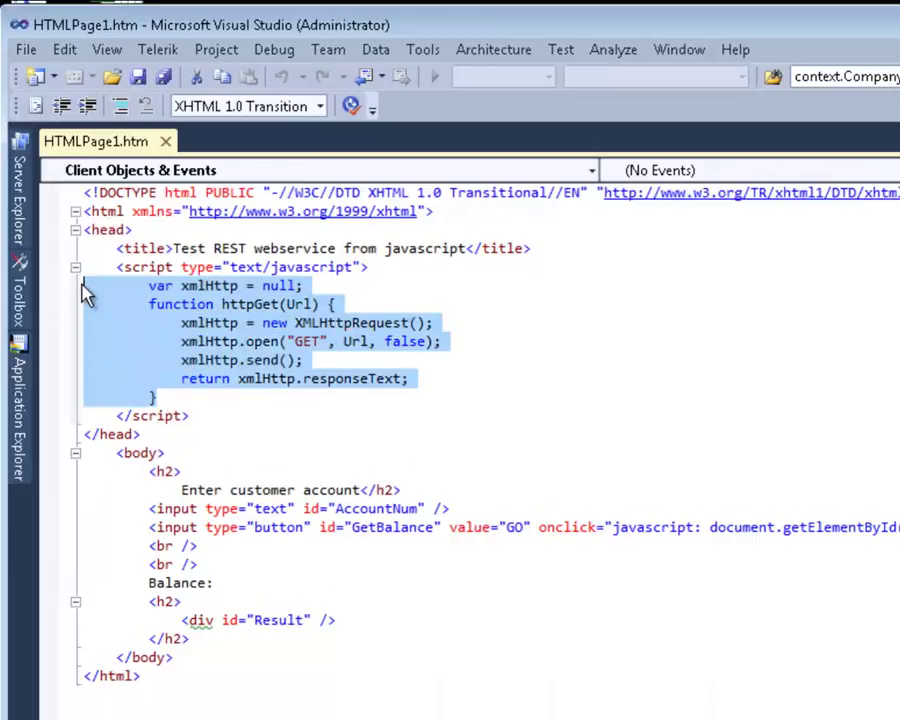
{"action": "double_click", "coordinate": [297, 308]}
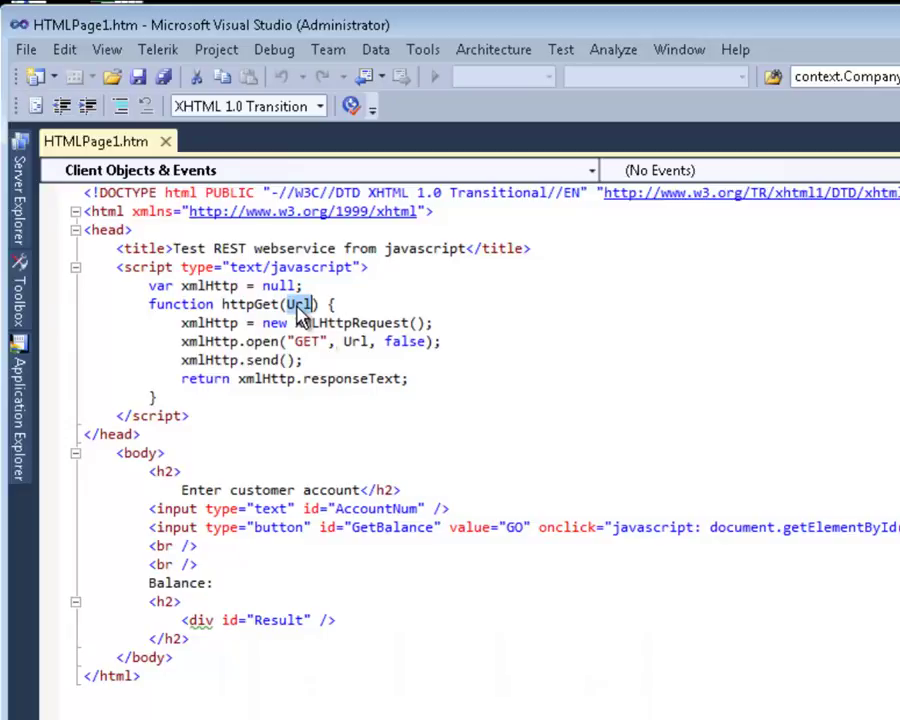
{"action": "left_click_drag", "start_coordinate": [408, 378], "coordinate": [239, 378]}
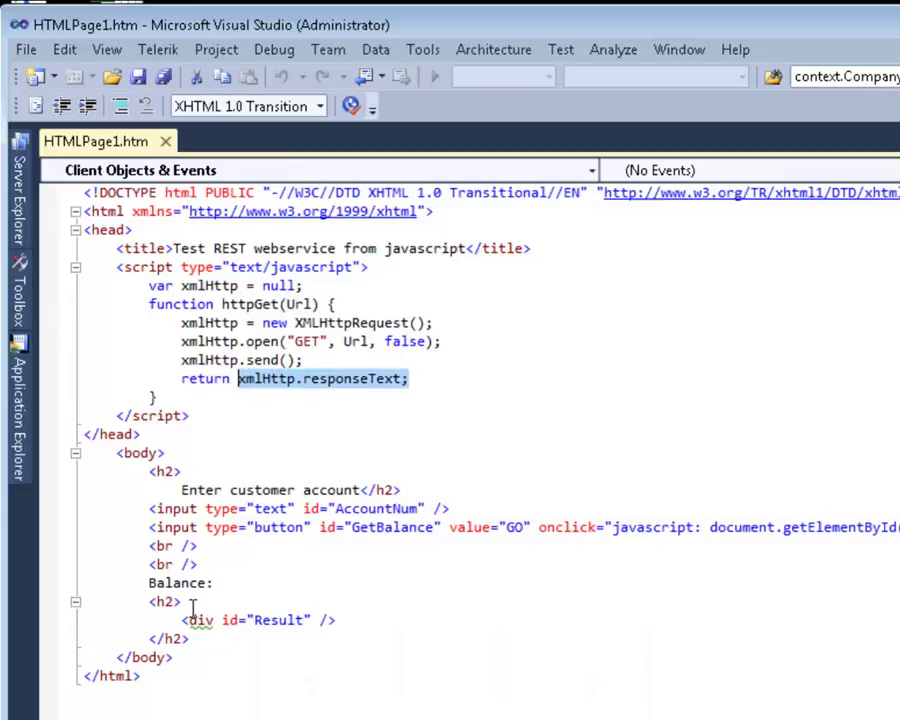
{"action": "left_click_drag", "start_coordinate": [193, 638], "coordinate": [85, 478]}
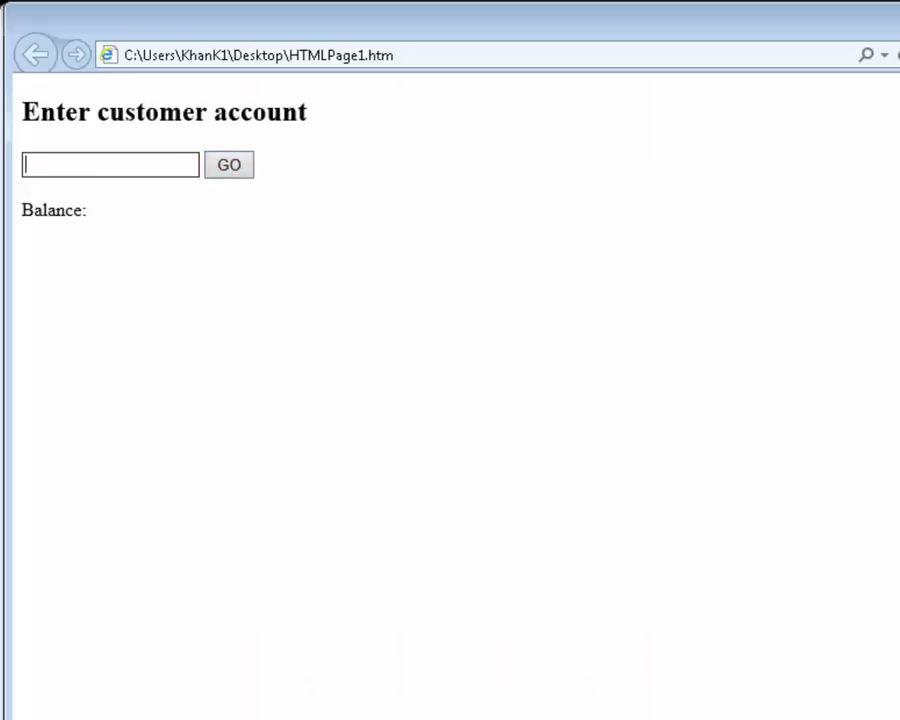
- Switch from the browser back to Visual Studio and examine the GO button's onclick handler, the httpGet function and its Url parameter
{"action": "key", "text": "alt+Tab"}
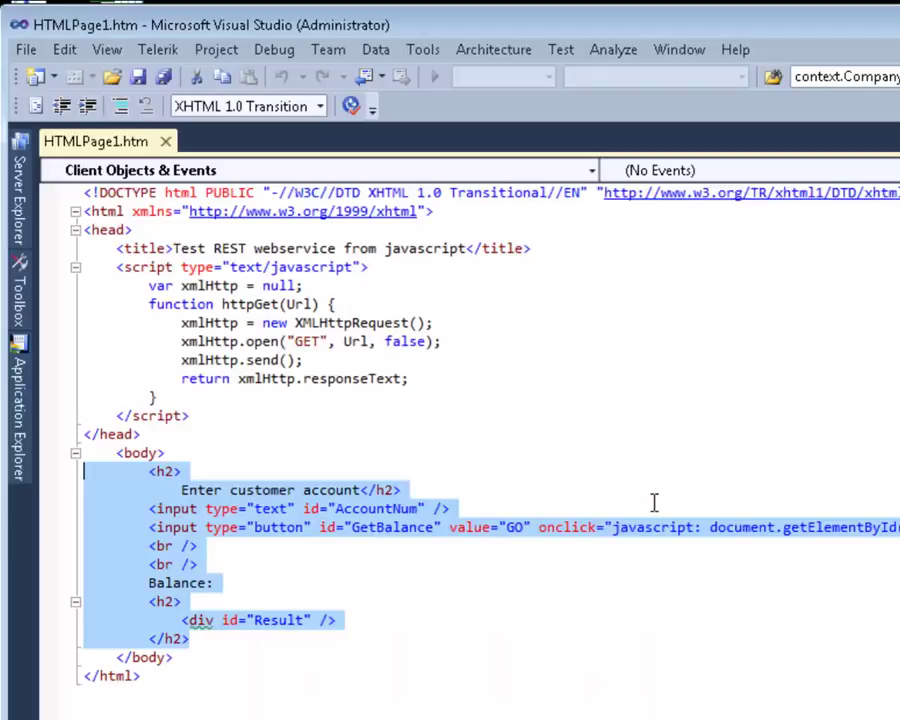
{"action": "left_click", "coordinate": [580, 530]}
{"action": "double_click", "coordinate": [580, 530]}
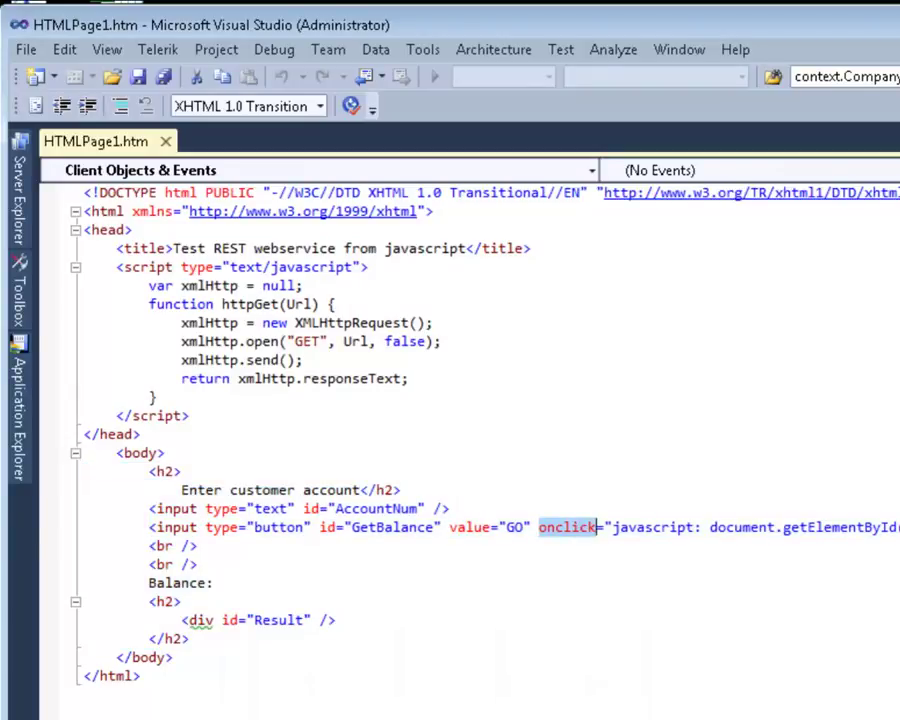
{"action": "double_click", "coordinate": [250, 305]}
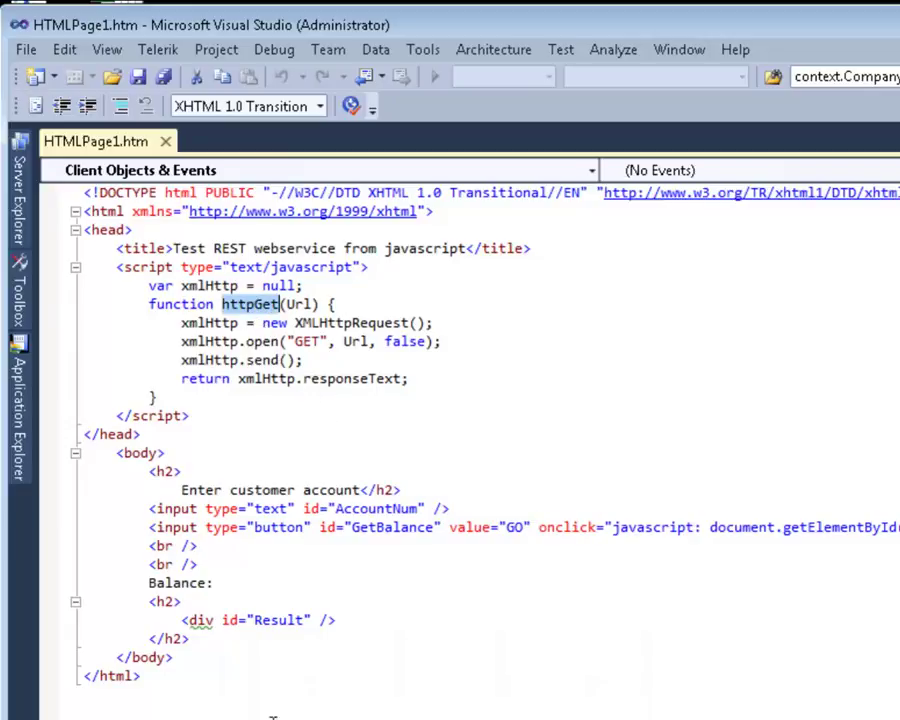
{"action": "double_click", "coordinate": [299, 304]}
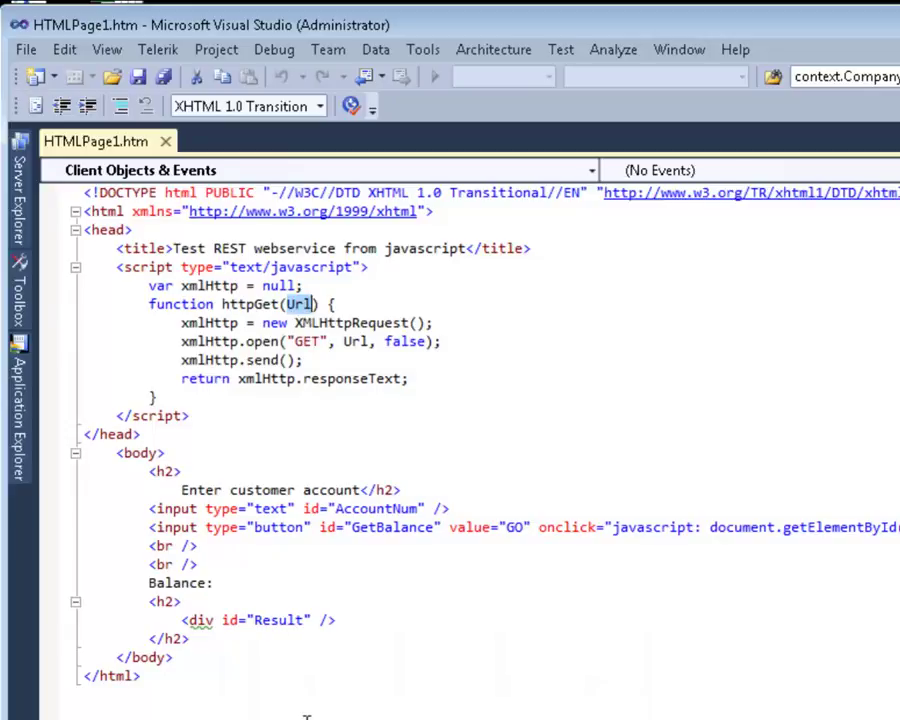
- Examine the GO button's onclick request URL, from the ProcessImmediate address through the DynamicsClass and ExecuteScript tags to the X++ data
{"action": "scroll", "coordinate": [450, 430], "scroll_direction": "right", "scroll_amount": 10}
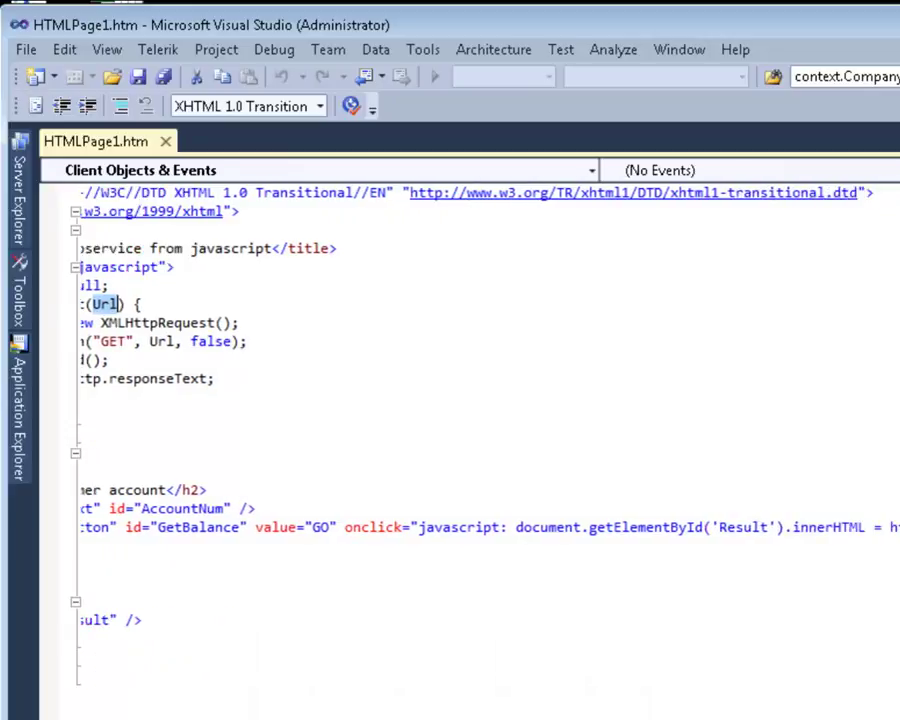
{"action": "scroll", "coordinate": [450, 430], "scroll_direction": "right", "scroll_amount": 10}
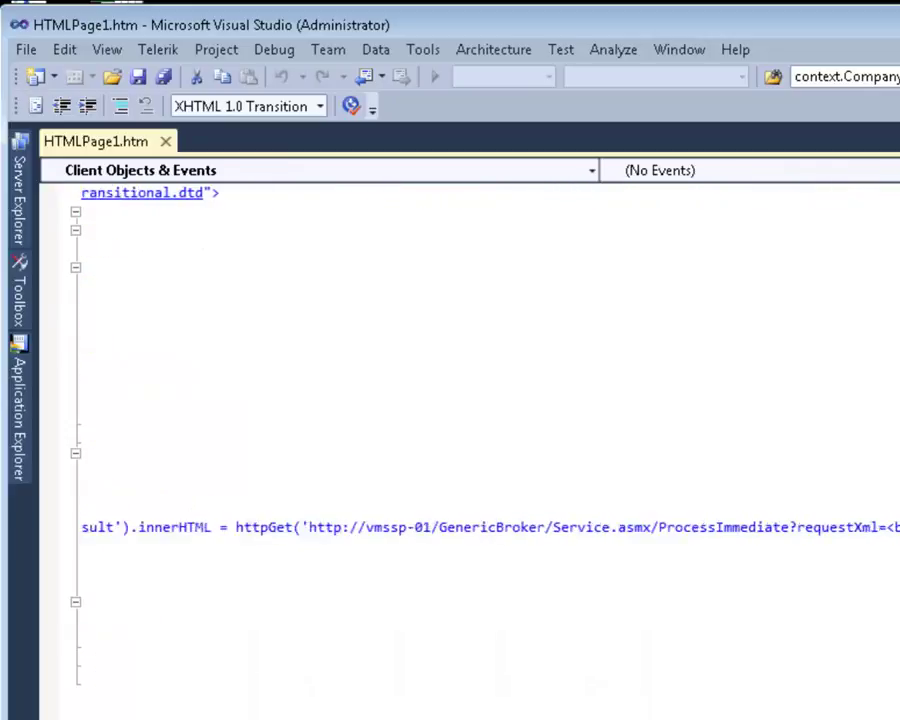
{"action": "scroll", "coordinate": [490, 527], "scroll_direction": "right", "scroll_amount": 10}
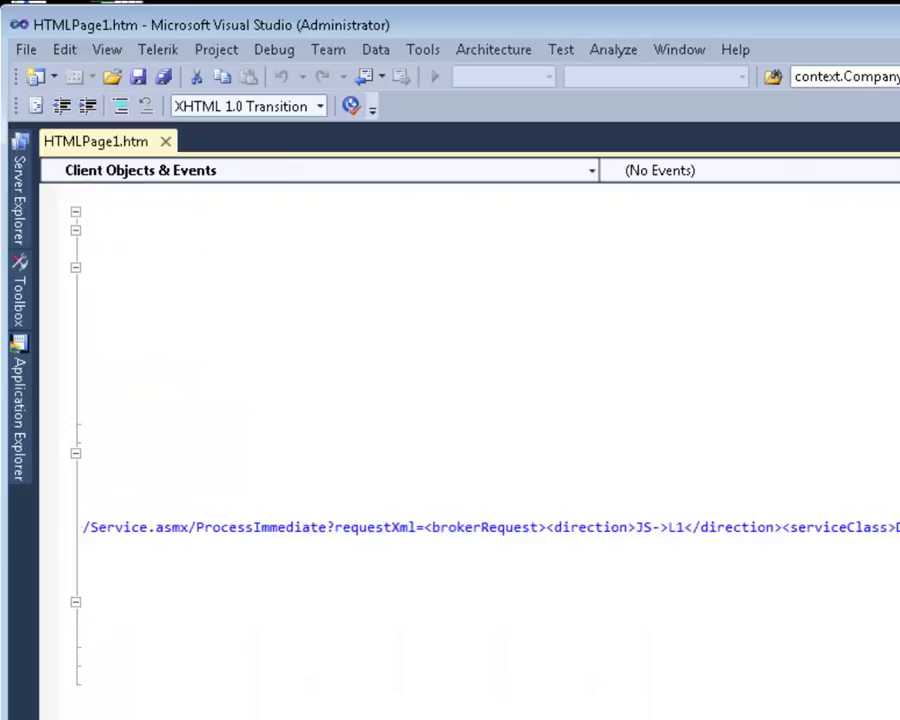
{"action": "scroll", "coordinate": [490, 527], "scroll_direction": "right", "scroll_amount": 10}
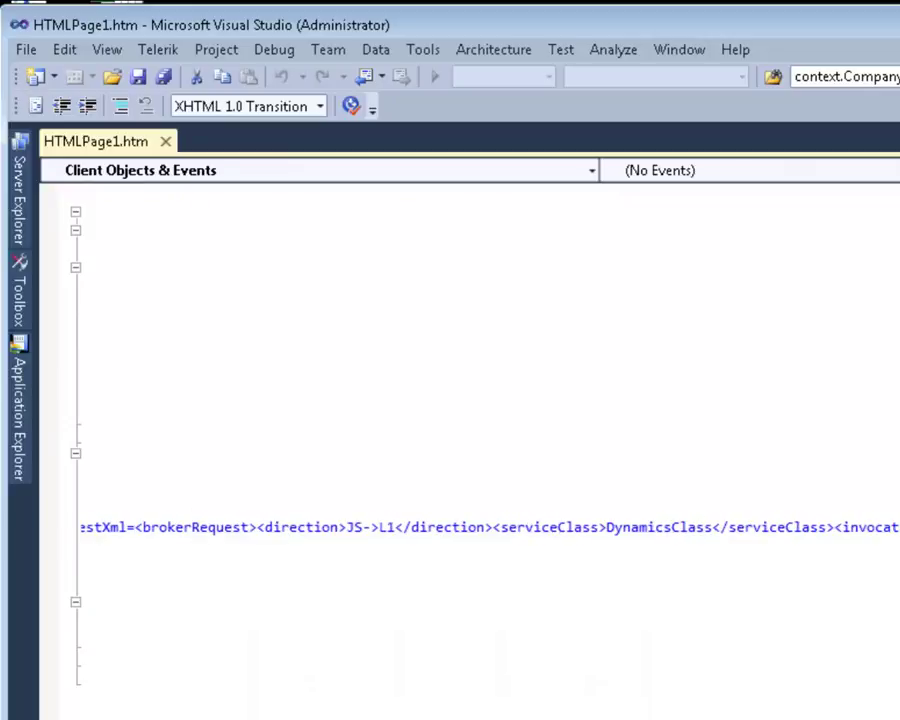
{"action": "scroll", "coordinate": [490, 527], "scroll_direction": "right", "scroll_amount": 10}
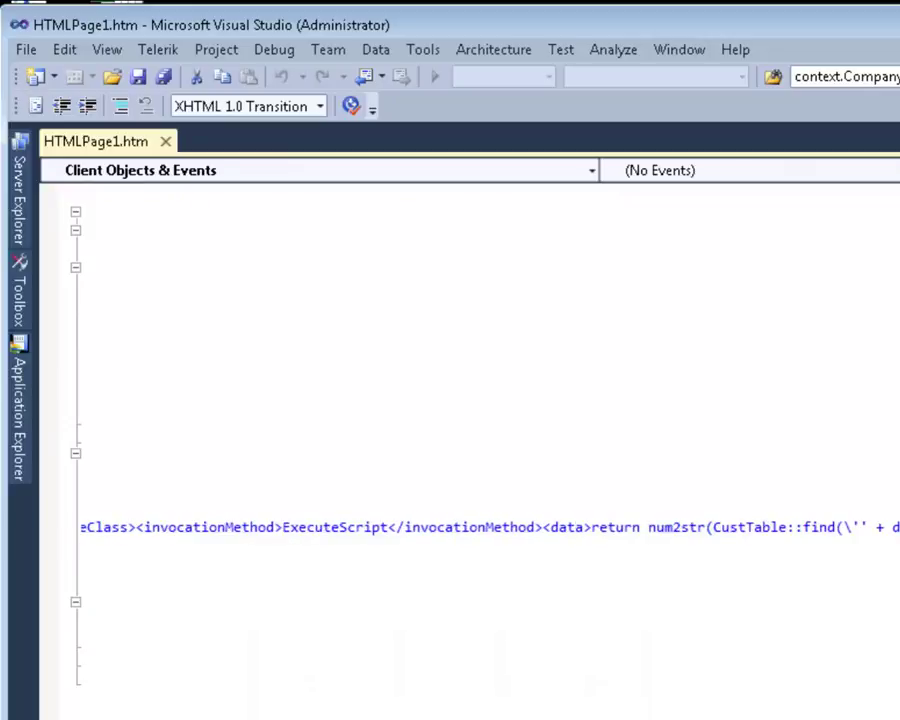
{"action": "scroll", "coordinate": [571, 492], "scroll_direction": "right", "scroll_amount": 2}
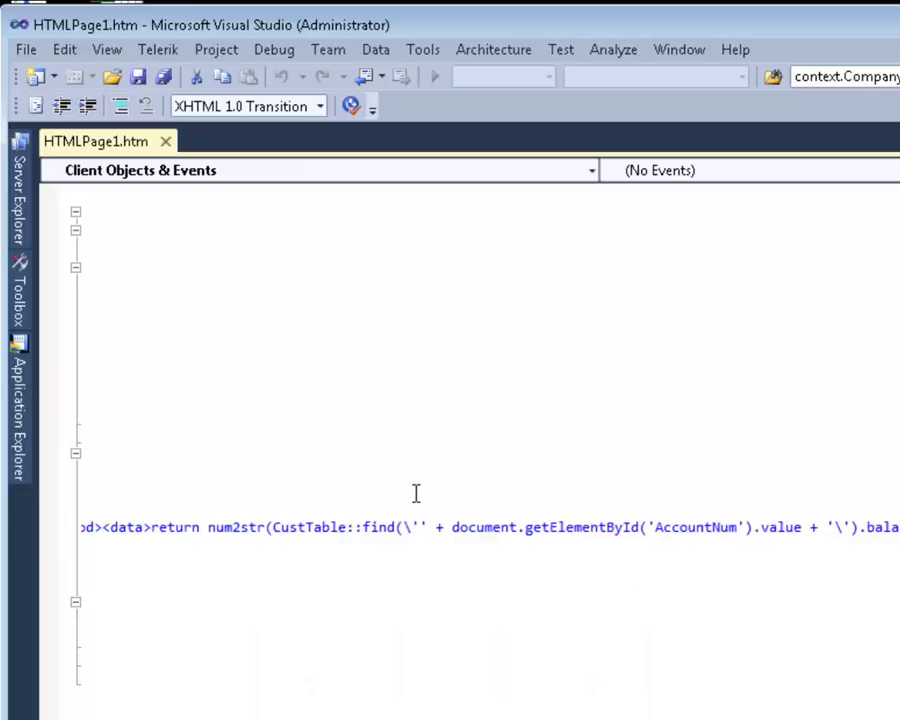
- Highlight the find call after CustTable:: in the X++ data, through the document.getElementById('AccountNum') argument
{"action": "left_click", "coordinate": [360, 527]}
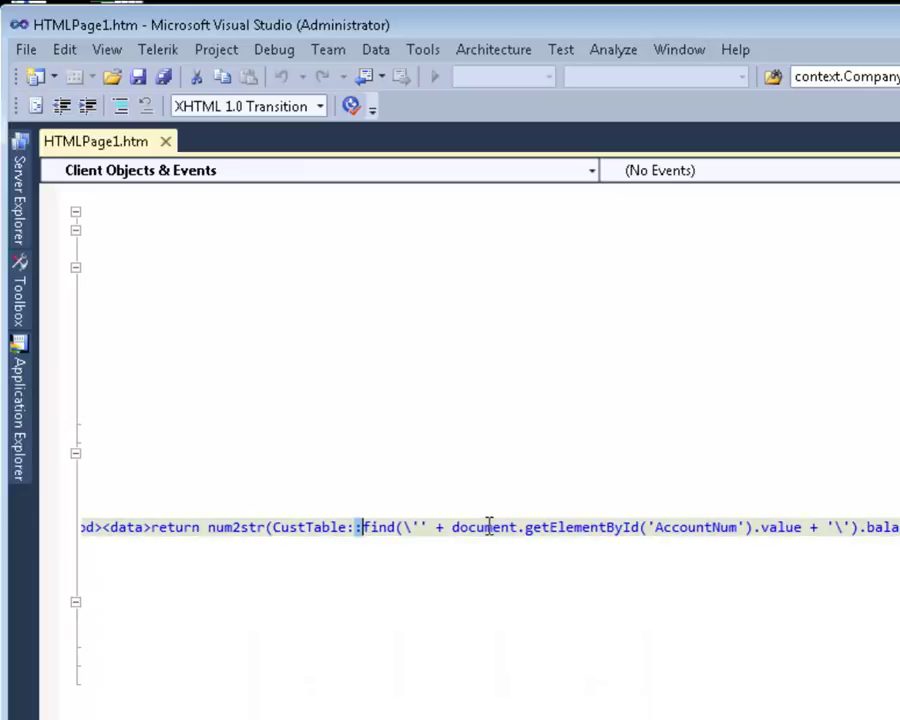
{"action": "key", "text": "Right"}
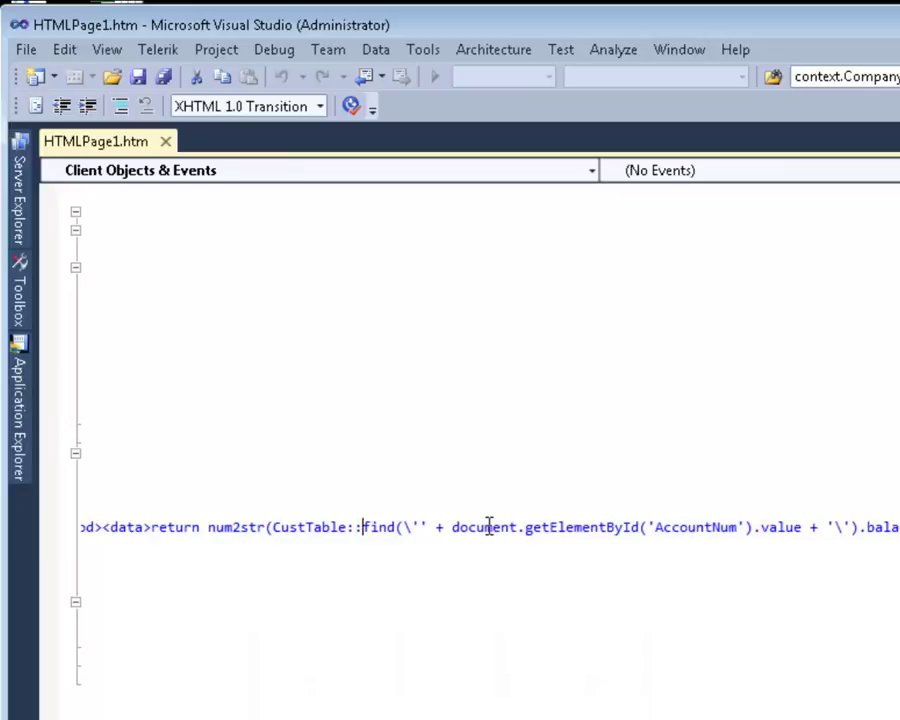
{"action": "key", "text": "shift+Right"}
{"action": "key", "text": "shift+Right"}
{"action": "key", "text": "shift+Right"}
{"action": "key", "text": "shift+Right"}
{"action": "key", "text": "shift+Right"}
{"action": "key", "text": "shift+Right"}
{"action": "key", "text": "shift+Right"}
{"action": "key", "text": "shift+Right"}
{"action": "key", "text": "shift+Right"}
{"action": "key", "text": "shift+Right"}
{"action": "key", "text": "shift+Right"}
{"action": "key", "text": "shift+Right"}
{"action": "key", "text": "shift+Right"}
{"action": "key", "text": "shift+Right"}
{"action": "key", "text": "shift+Right"}
{"action": "key", "text": "shift+Right"}
{"action": "key", "text": "shift+Right"}
{"action": "key", "text": "shift+Right"}
{"action": "key", "text": "shift+Right"}
{"action": "key", "text": "shift+Right"}
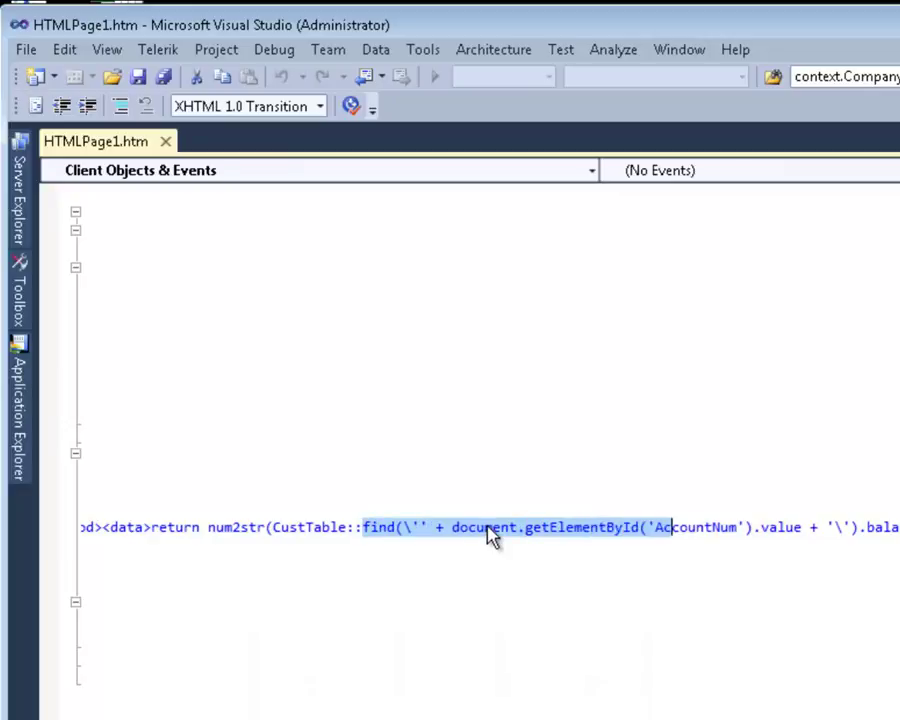
{"action": "key", "text": "shift+Right"}
{"action": "key", "text": "shift+Right"}
{"action": "key", "text": "shift+Right"}
{"action": "key", "text": "shift+Right"}
{"action": "key", "text": "shift+Right"}
{"action": "key", "text": "shift+Right"}
{"action": "key", "text": "shift+Right"}
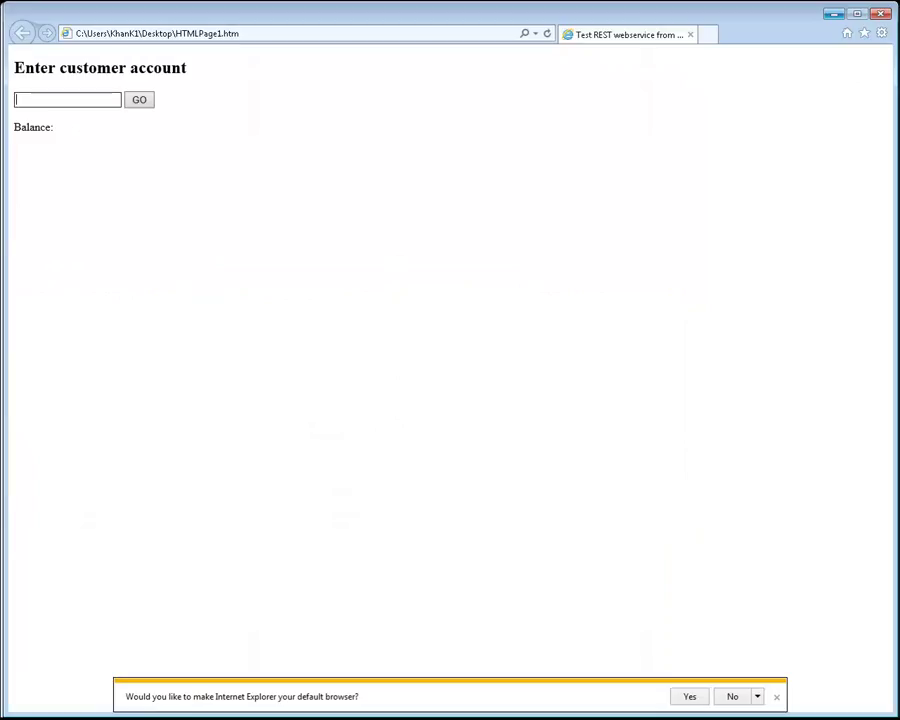
- Switch to HTMLPage1.htm in Internet Explorer, enter the customer account number, and retrieve and highlight its balance
{"action": "left_click", "coordinate": [58, 100]}
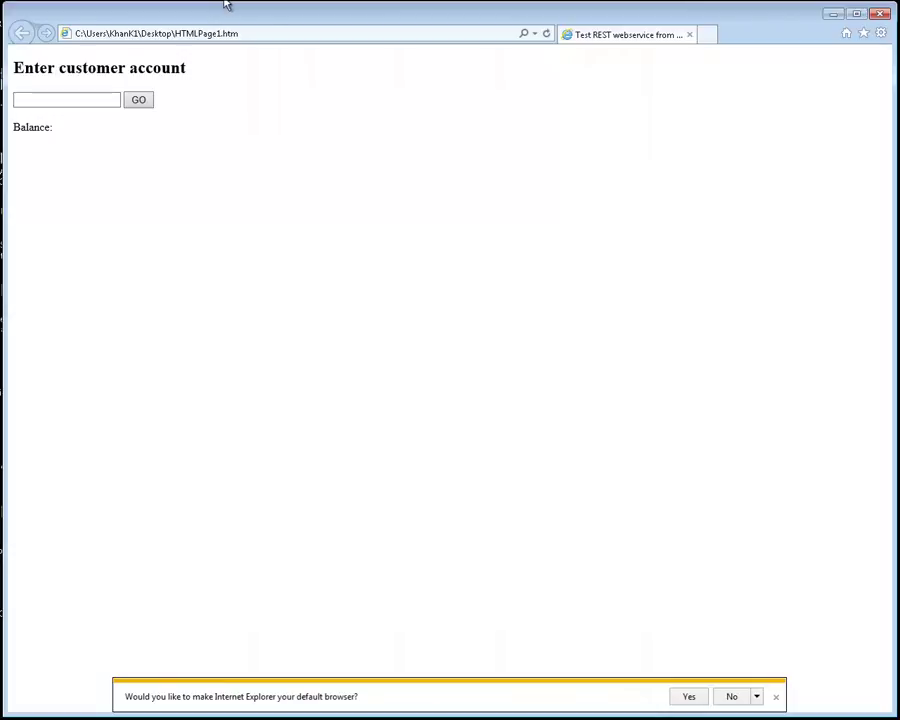
{"action": "left_click", "coordinate": [112, 100]}
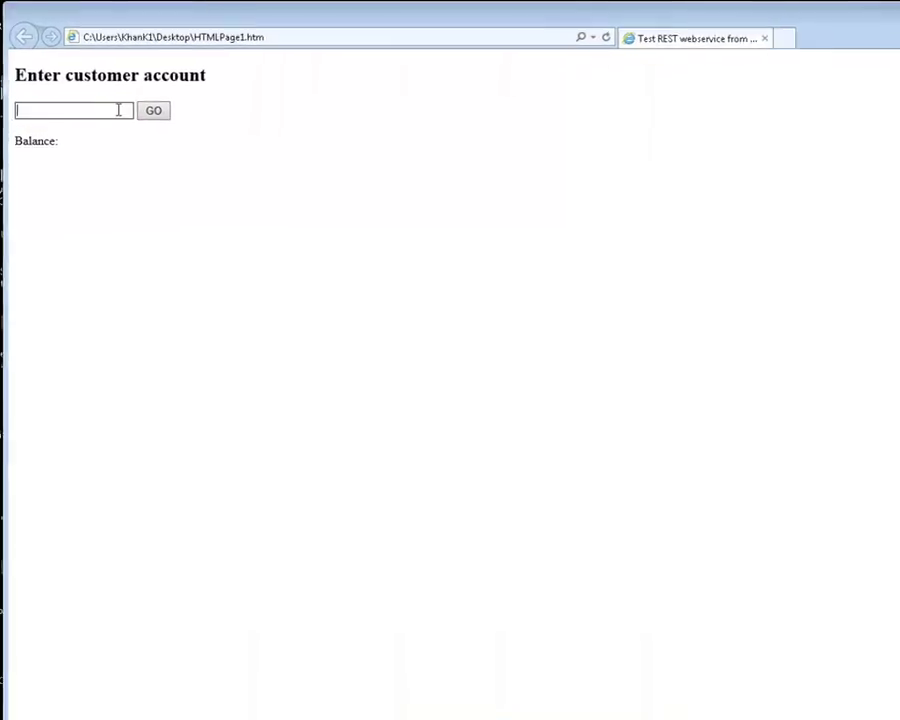
{"action": "type", "text": "00000065"}
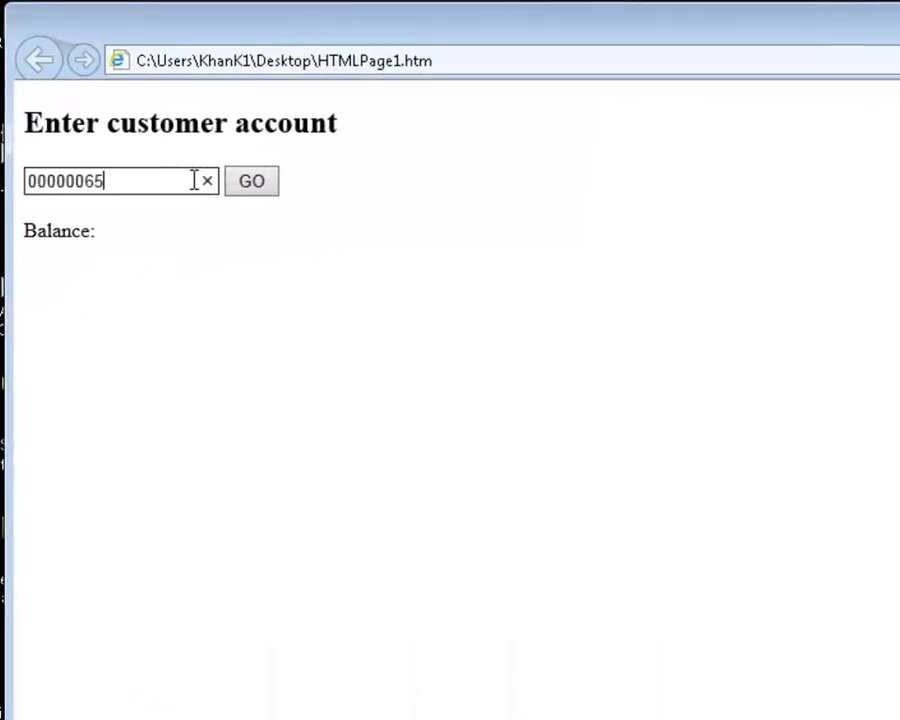
{"action": "left_click", "coordinate": [262, 191]}
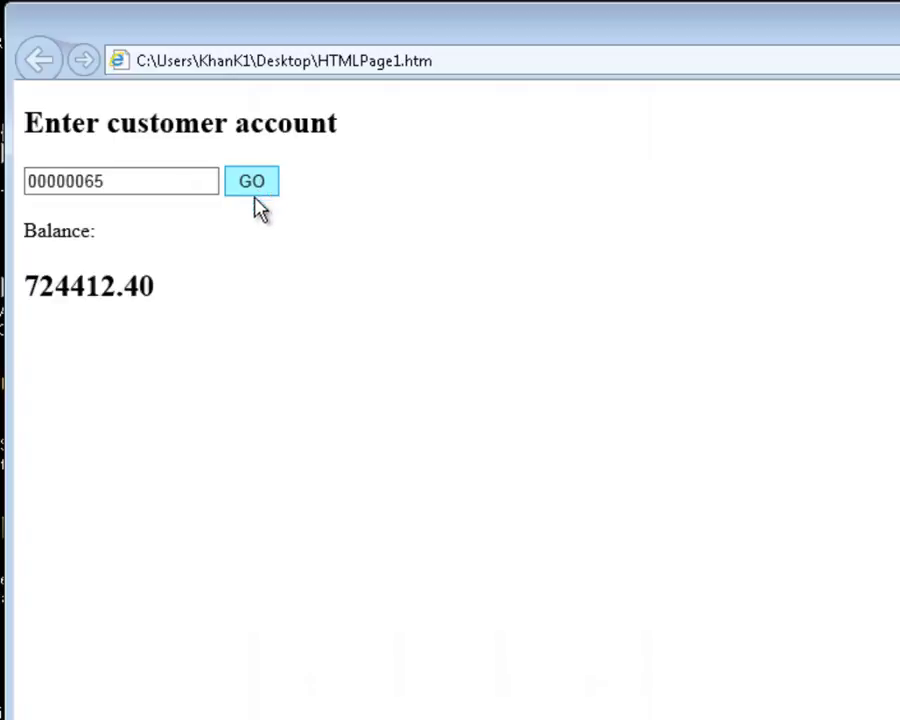
{"action": "double_click", "coordinate": [78, 297]}
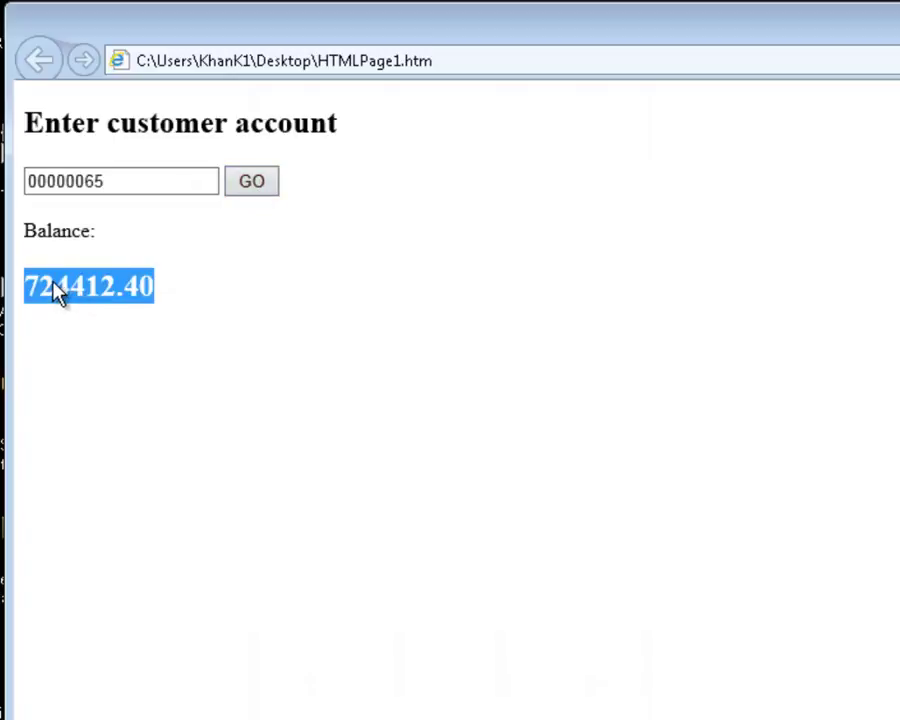
- Change the last digit of the customer account number to 6 and retrieve that customer's balance
{"action": "left_click_drag", "start_coordinate": [54, 285], "coordinate": [124, 181]}
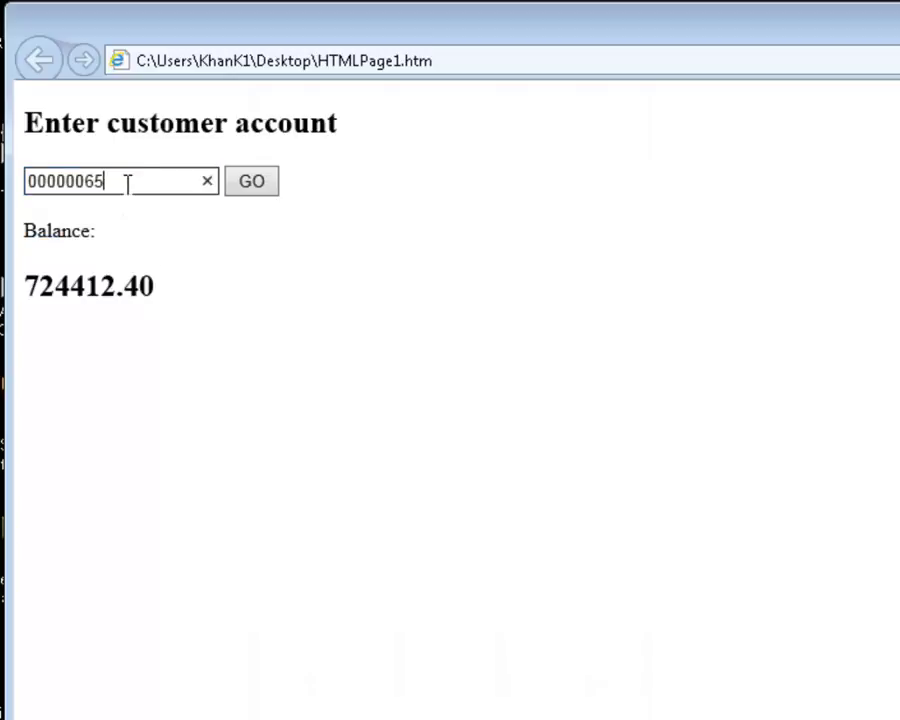
{"action": "key", "text": "BackSpace"}
{"action": "type", "text": "6"}
{"action": "left_click", "coordinate": [251, 186]}
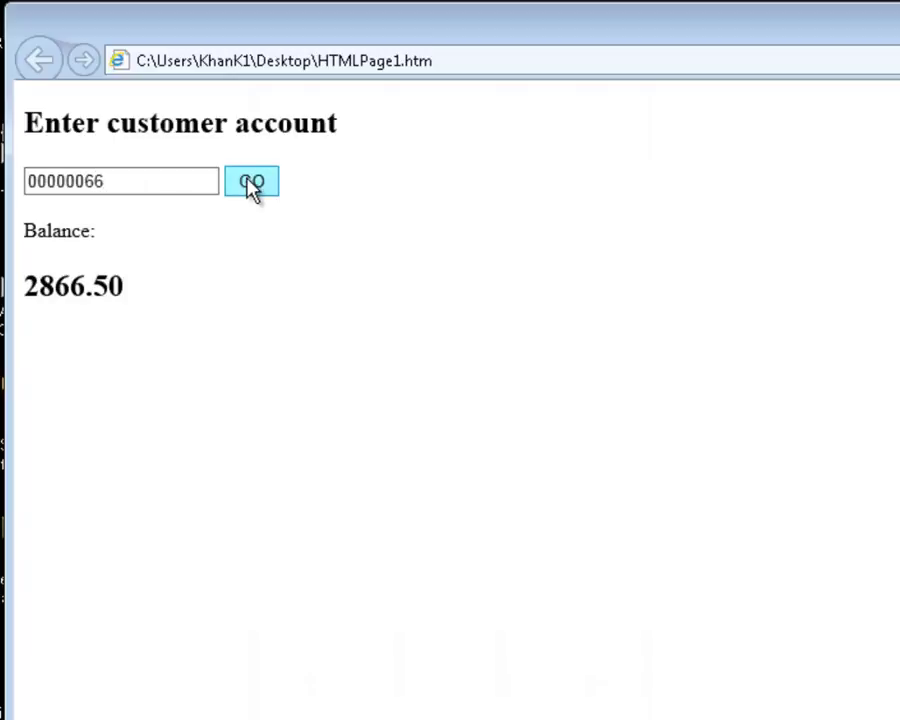
- Change the last digit of the customer account number to 7 and retrieve that customer's balance
{"action": "left_click", "coordinate": [153, 181]}
{"action": "key", "text": "BackSpace"}
{"action": "type", "text": "7"}
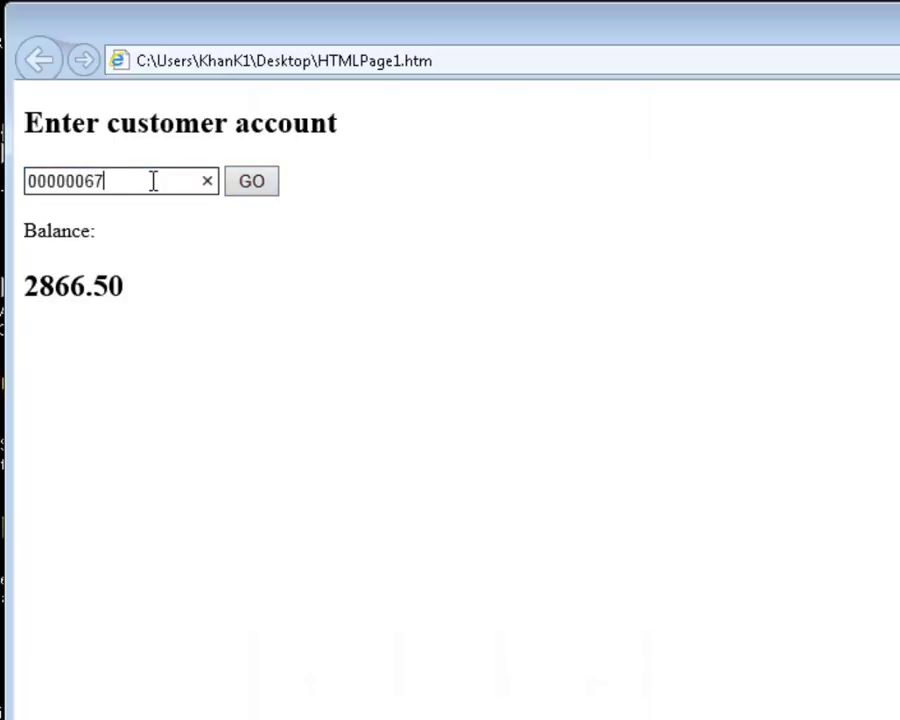
{"action": "left_click", "coordinate": [250, 184]}
- Change the last digit of the customer account number to 8 and retrieve that customer's balance
{"action": "left_click", "coordinate": [160, 181]}
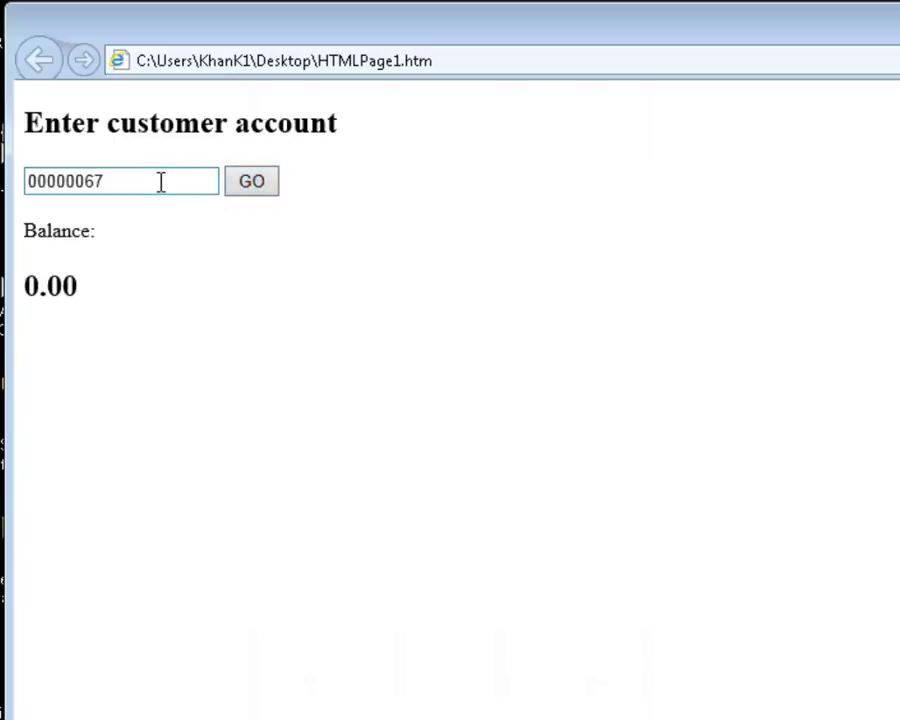
{"action": "key", "text": "BackSpace"}
{"action": "type", "text": "8"}
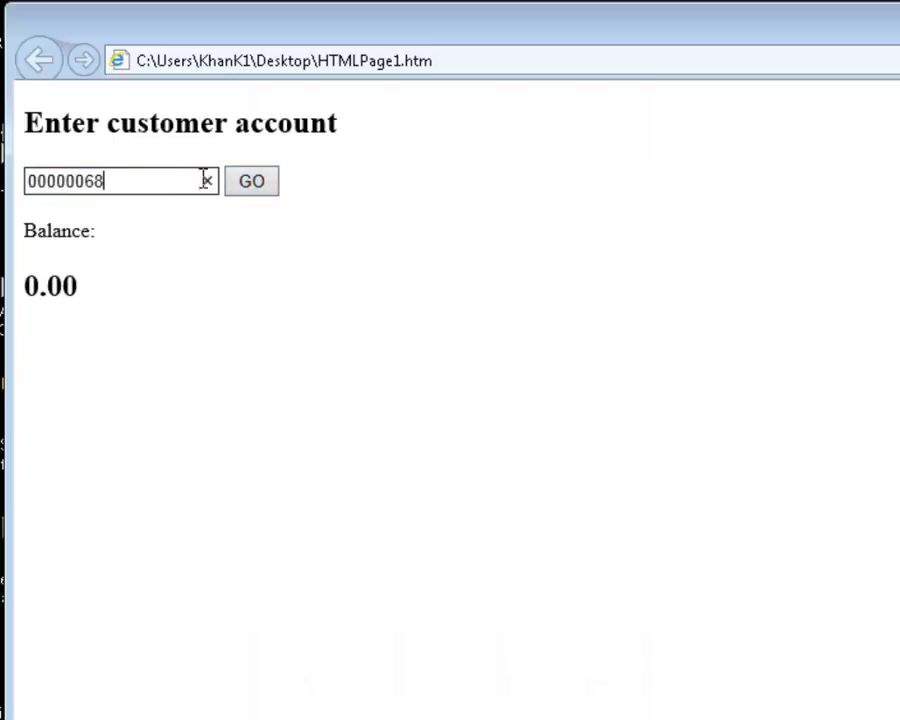
{"action": "left_click", "coordinate": [245, 188]}
- Change the last digit of the customer account number to 9 and retrieve that customer's balance
{"action": "left_click", "coordinate": [163, 181]}
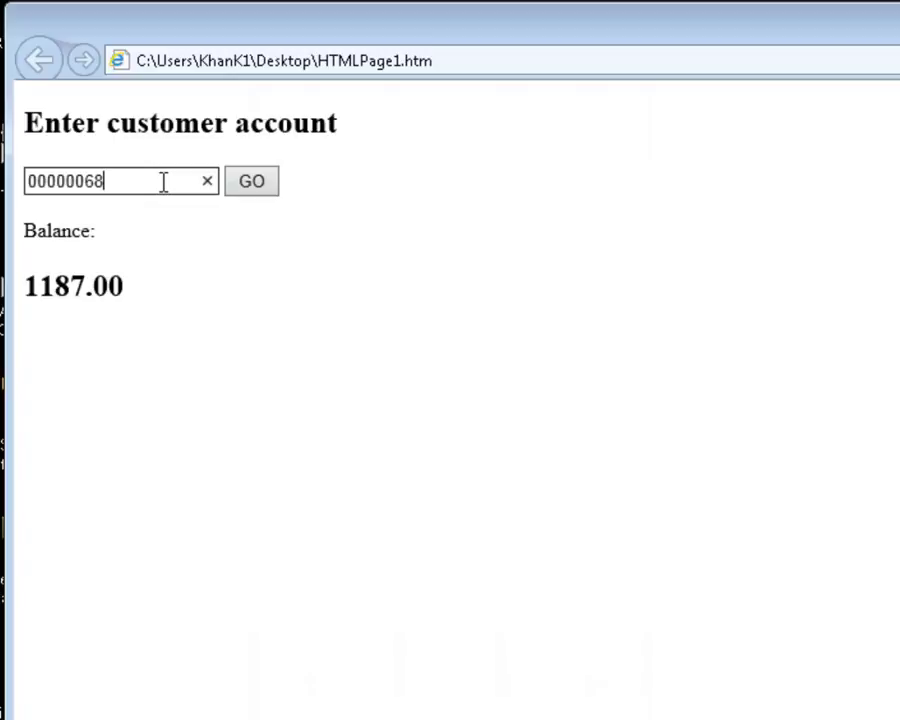
{"action": "key", "text": "BackSpace"}
{"action": "type", "text": "9"}
{"action": "left_click", "coordinate": [254, 192]}
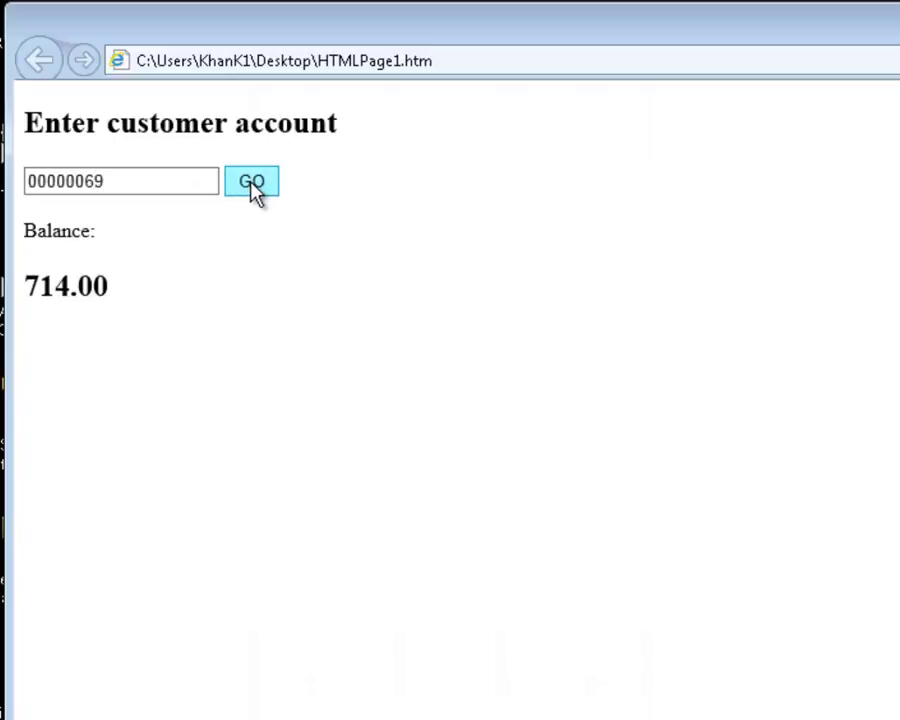